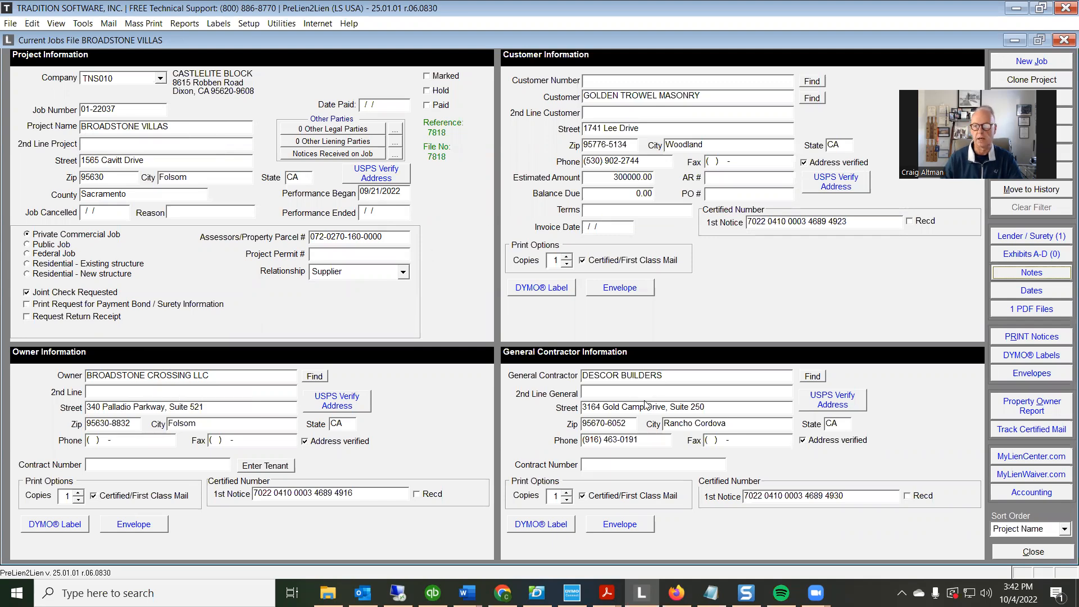
Open the list of printable lien notices for the BROADSTONE VILLAS job
left_click(1040, 337)
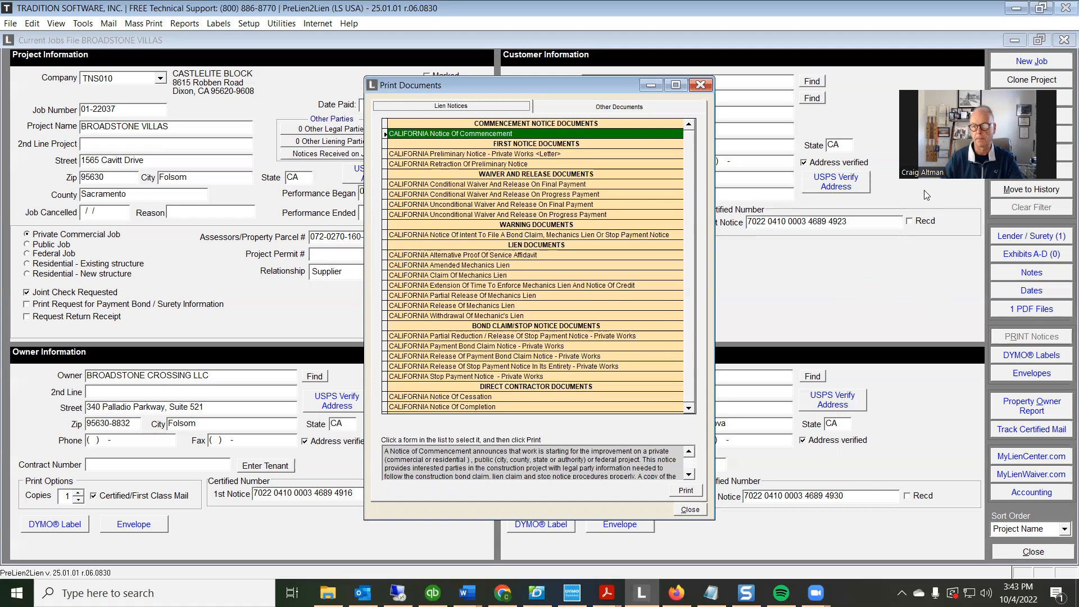
left_click(1019, 9)
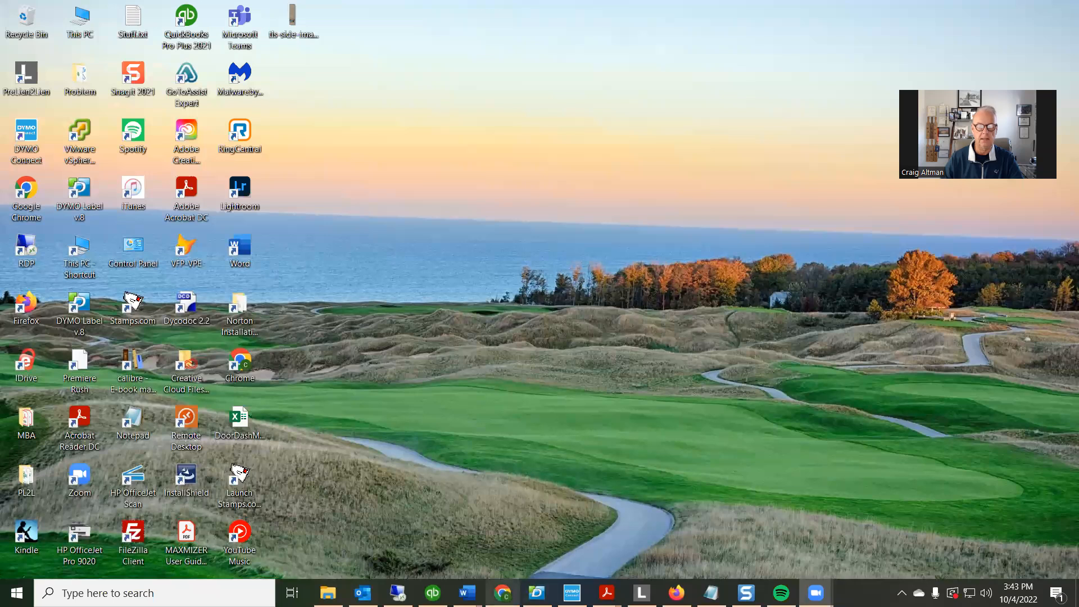
left_click(502, 592)
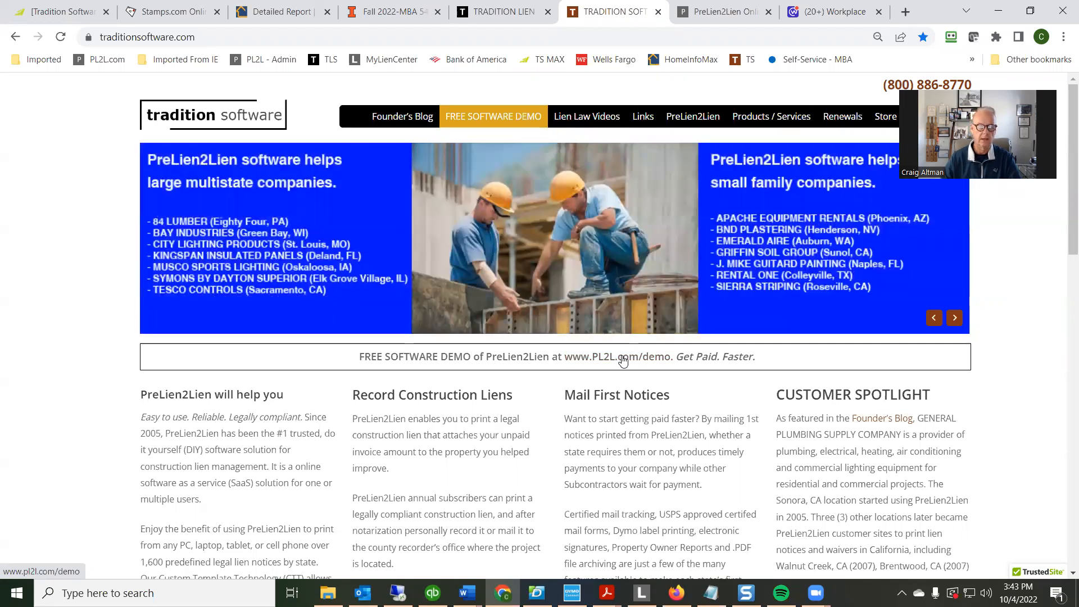
left_click(622, 360)
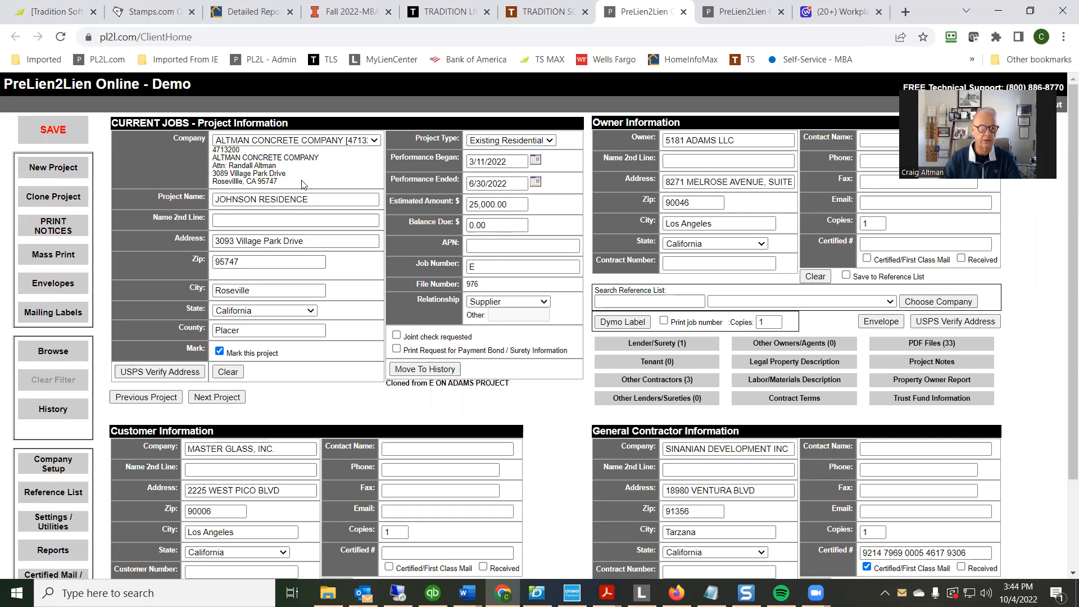
Review the companies selectable for the current project and those listed in Company Setup
left_click(309, 142)
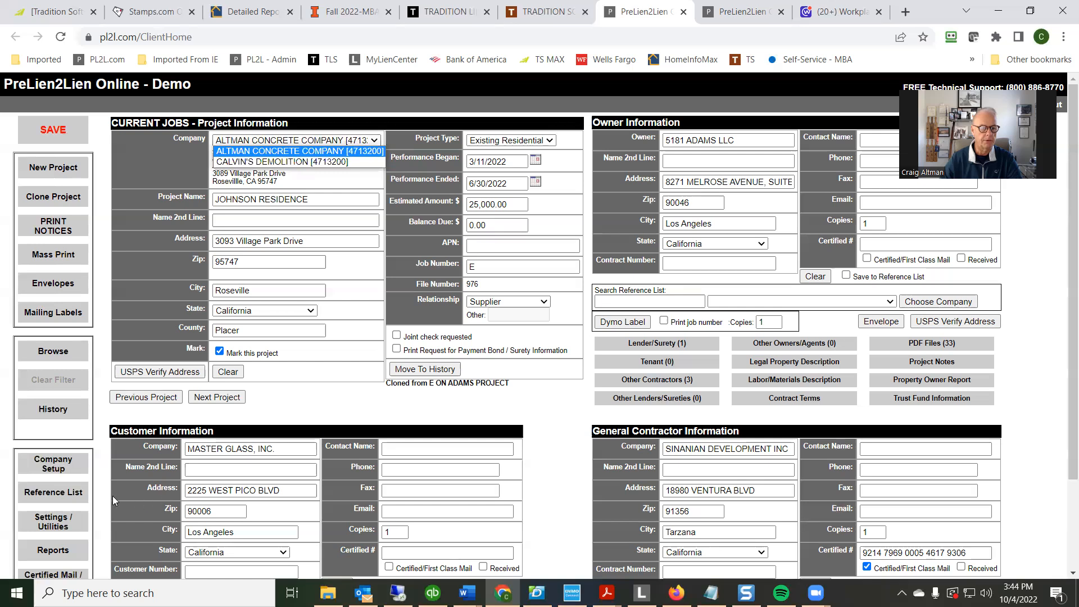
left_click(58, 464)
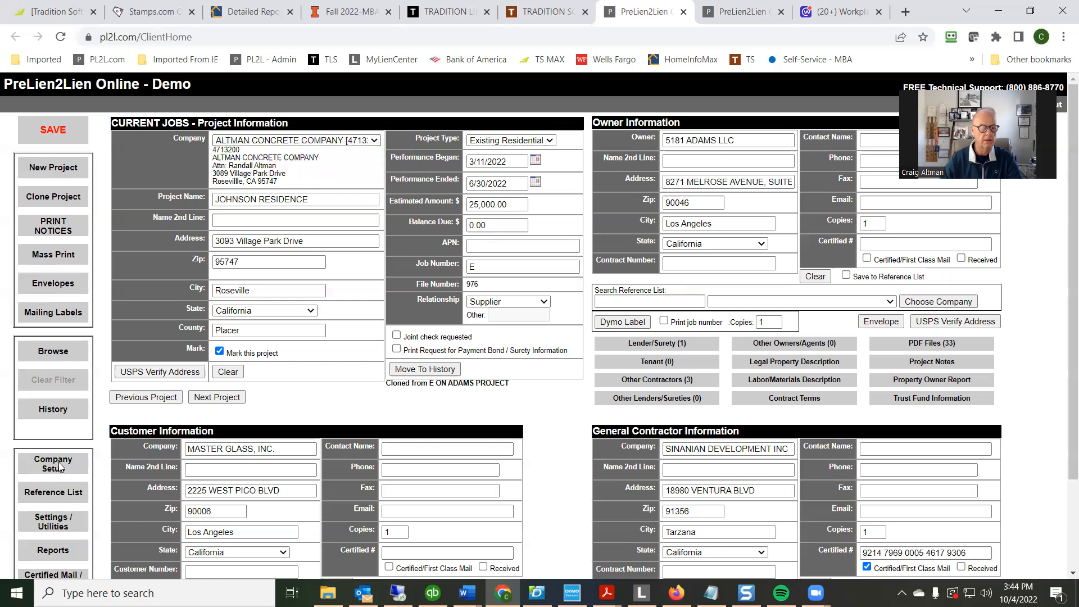
left_click(58, 462)
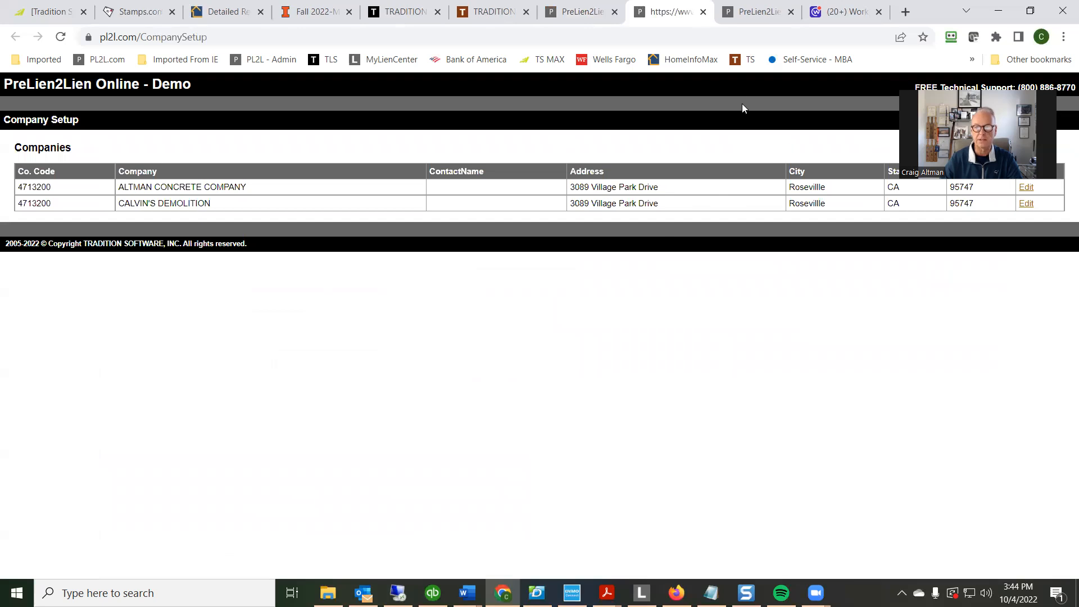
left_click(702, 12)
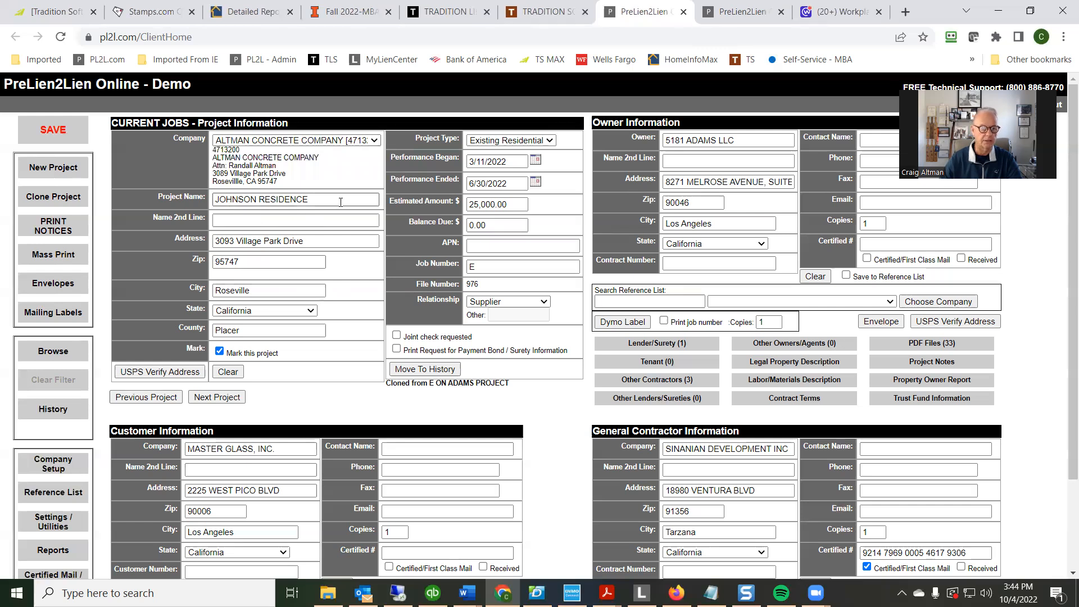
Examine the current project's name, zip code and available project types
left_click_drag(340, 202, 167, 194)
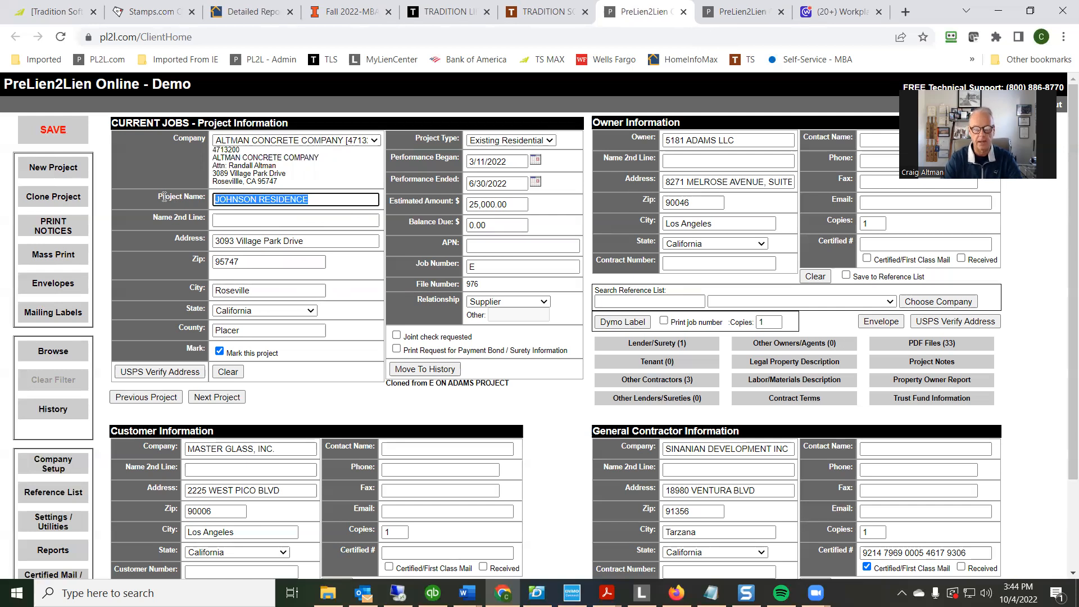
left_click_drag(242, 263, 200, 264)
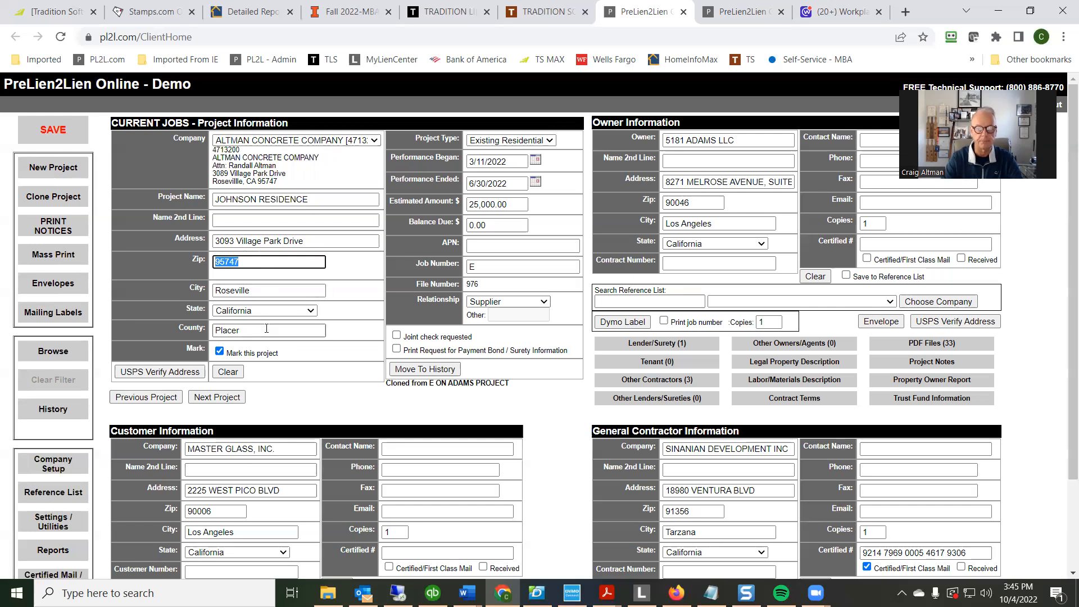
left_click(491, 143)
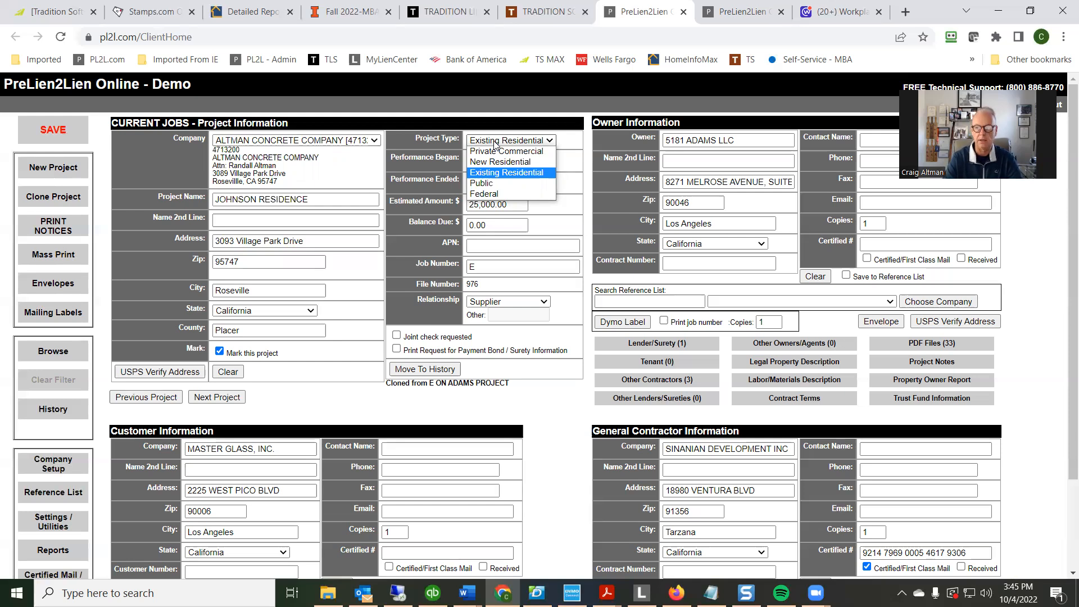
left_click(1046, 243)
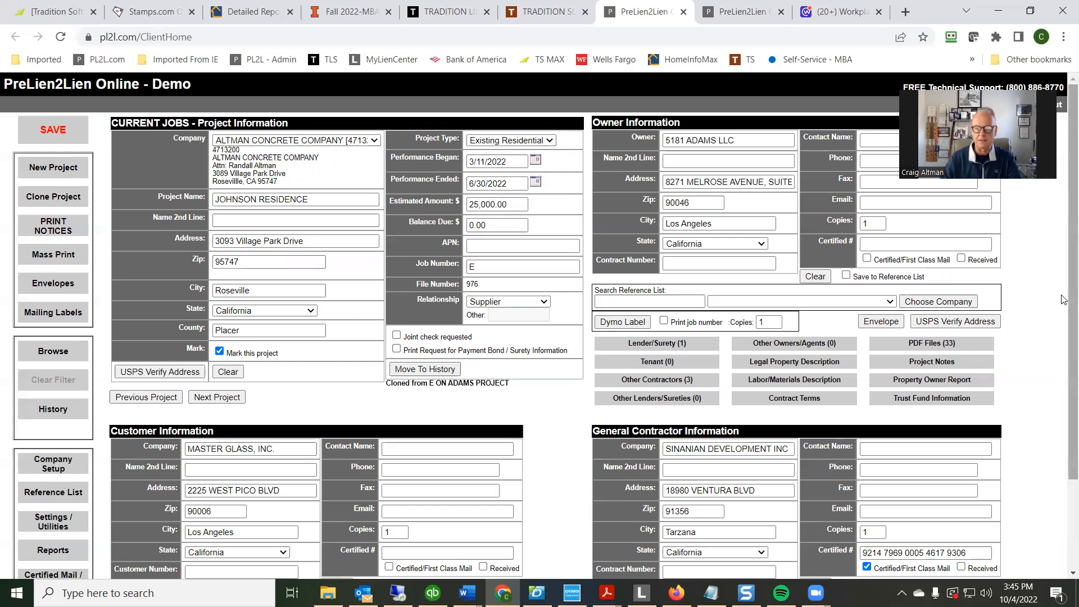
Create a new project for CALVIN'S DEMOLITION and name it SMITH RESIDENCE
left_click(49, 166)
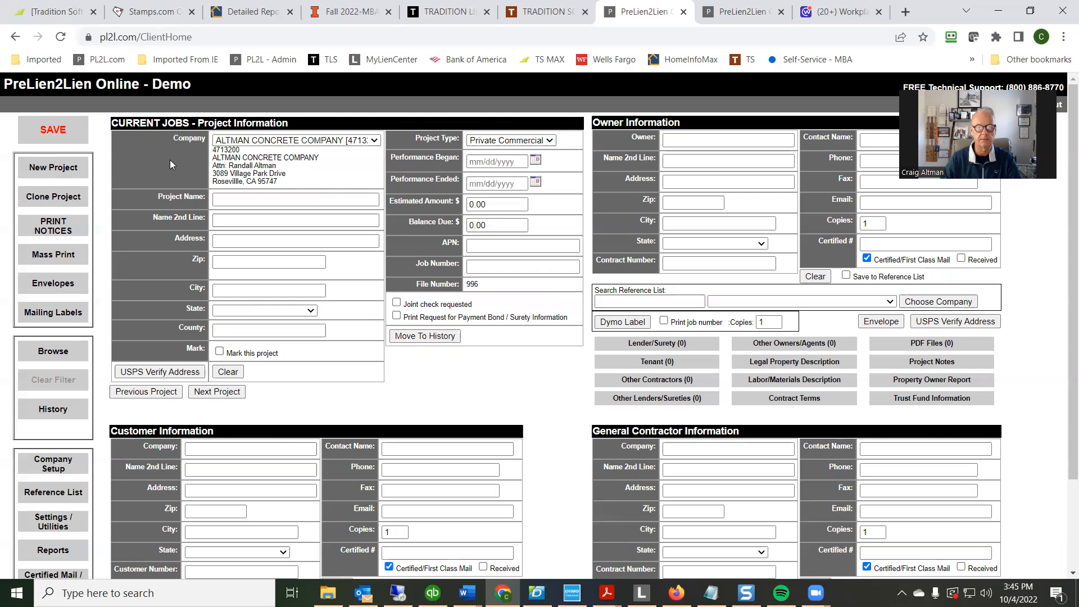
left_click(251, 142)
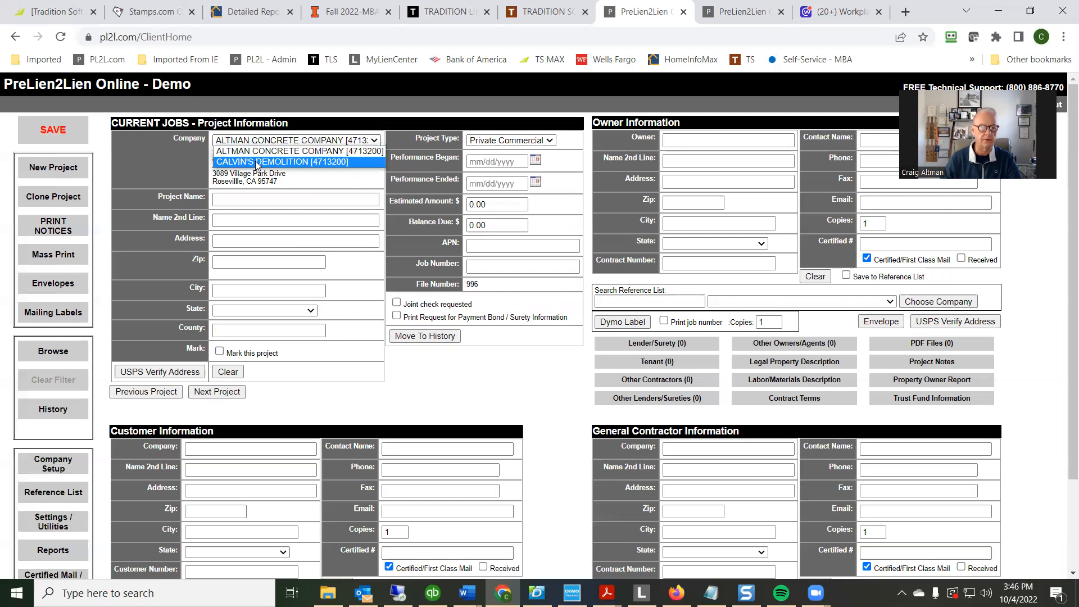
left_click(256, 162)
left_click(257, 200)
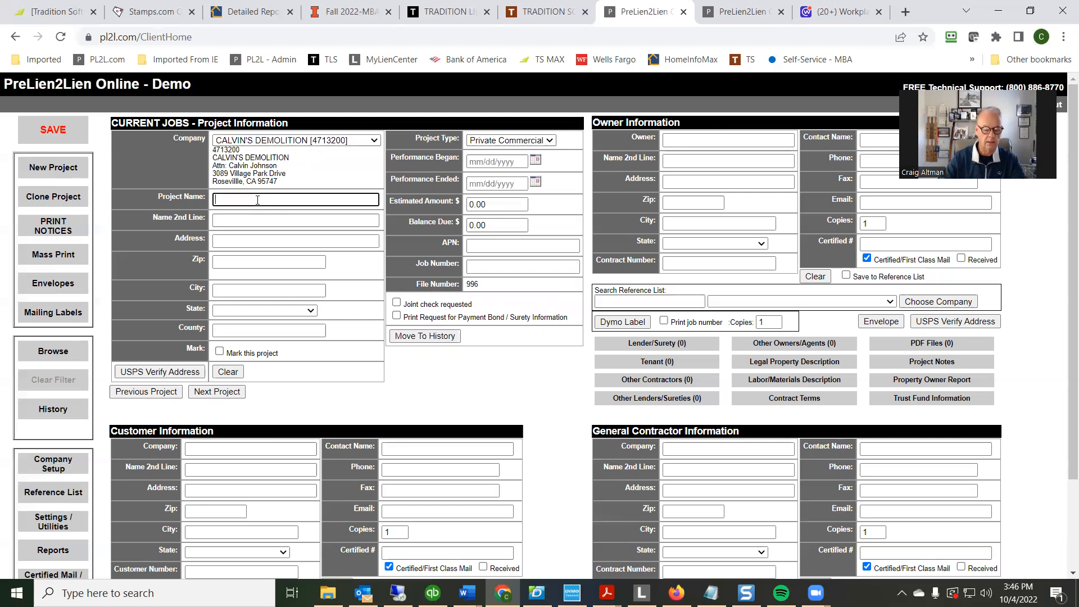
type("SMITH RESIDENCE")
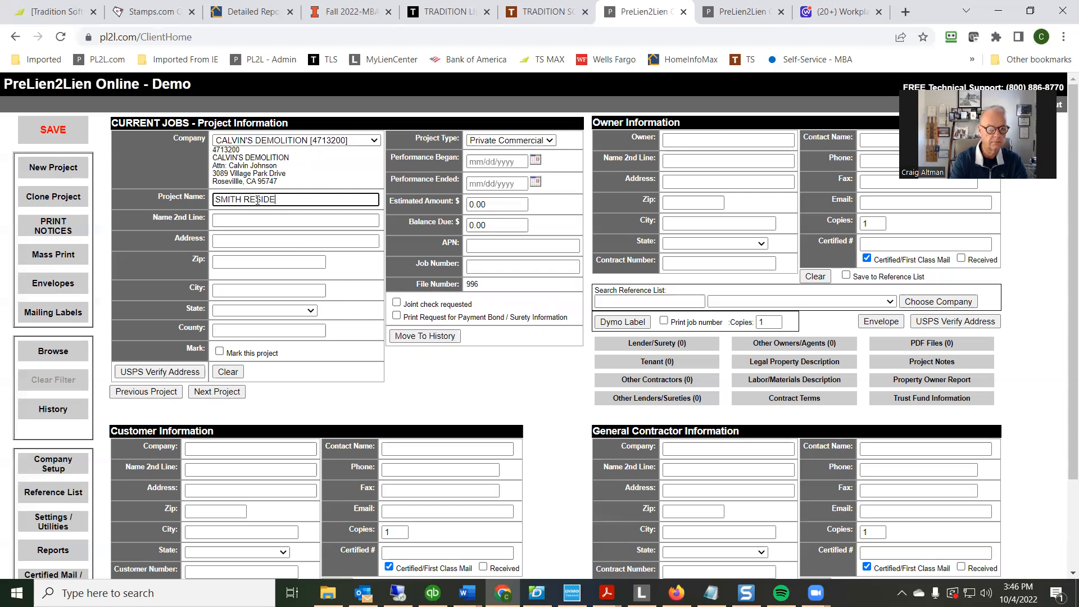
Enter the new project's street address and zip code
key("Tab")
key("Tab")
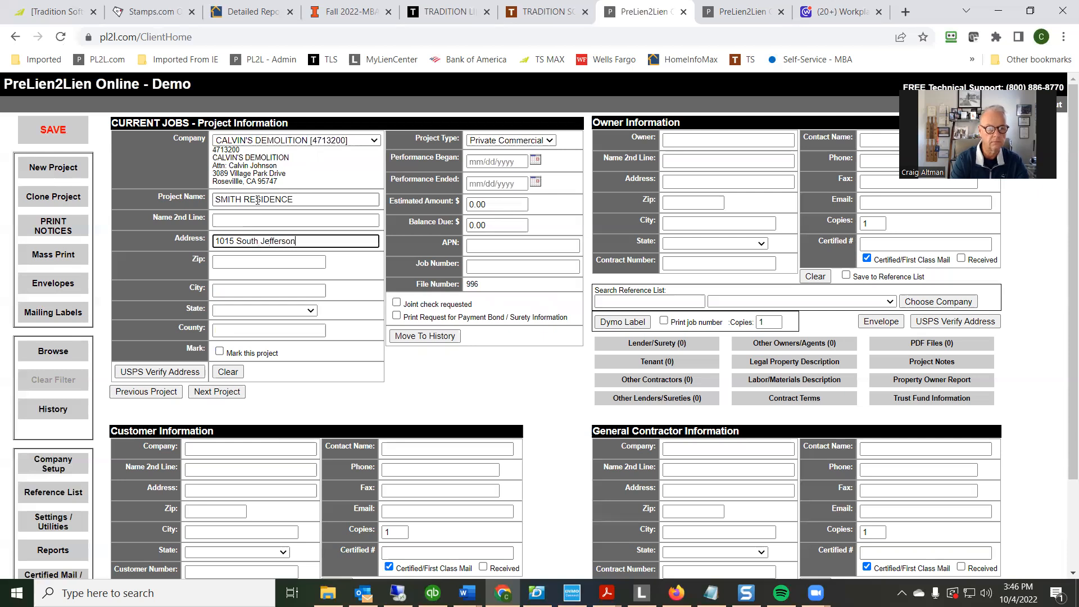
key("Tab")
type("60510")
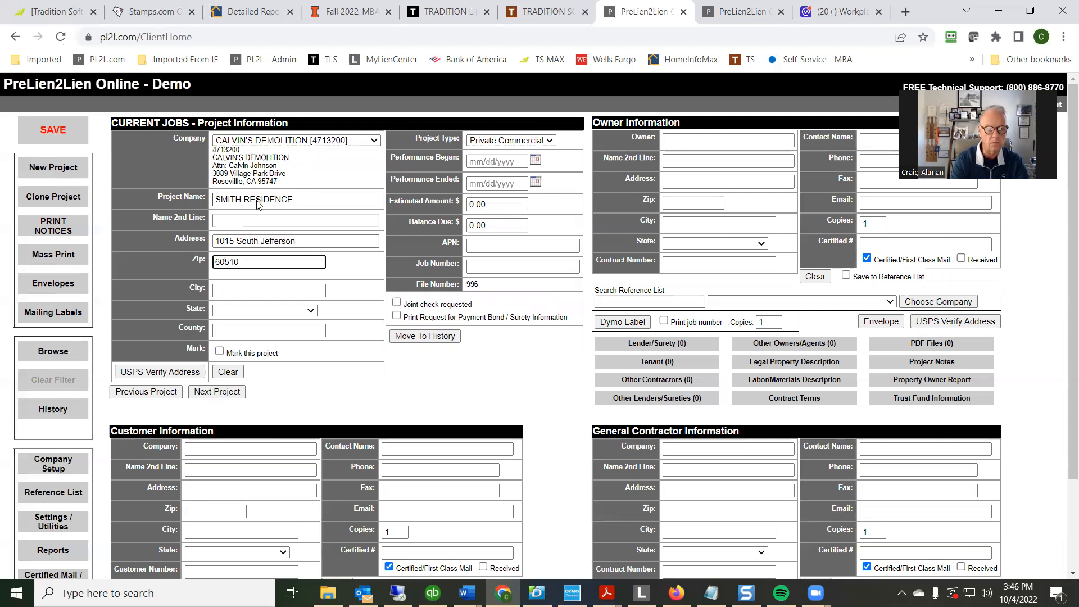
key("Tab")
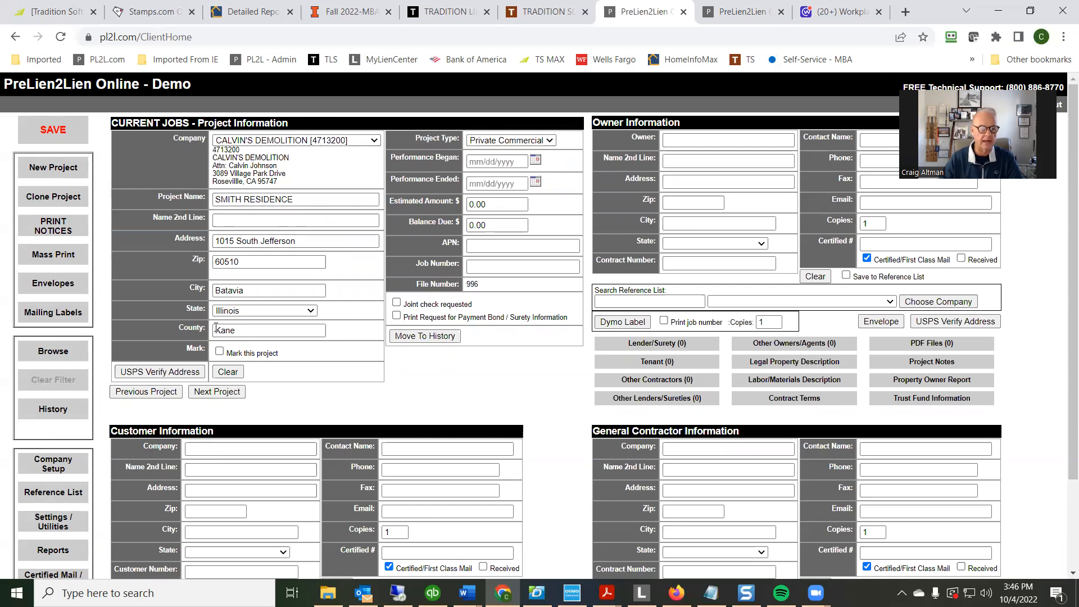
Verify the project address with USPS and convert the standardized address to proper case
left_click(164, 373)
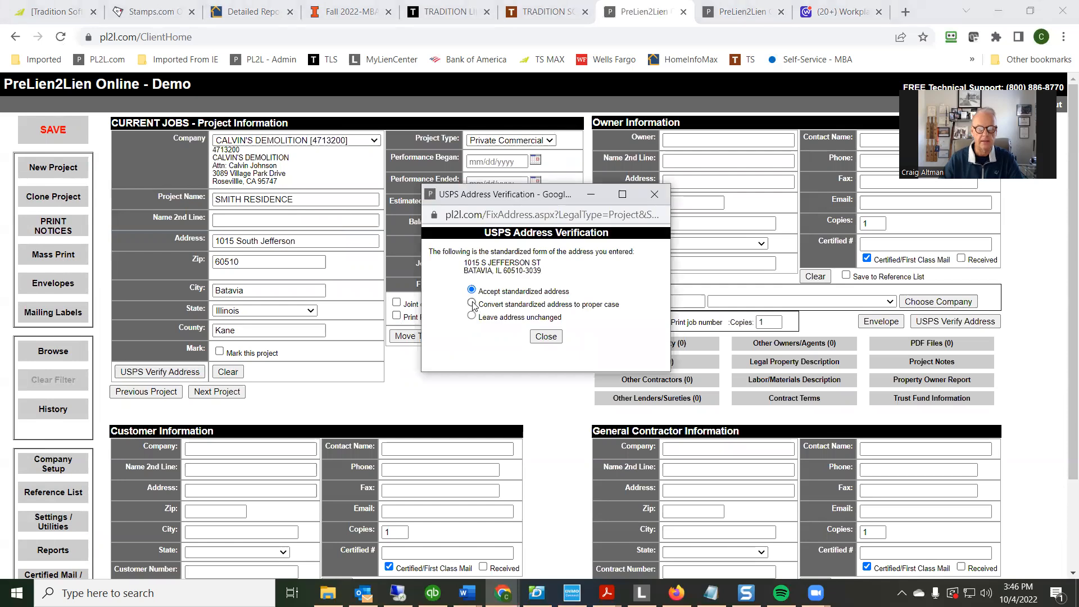
left_click(471, 303)
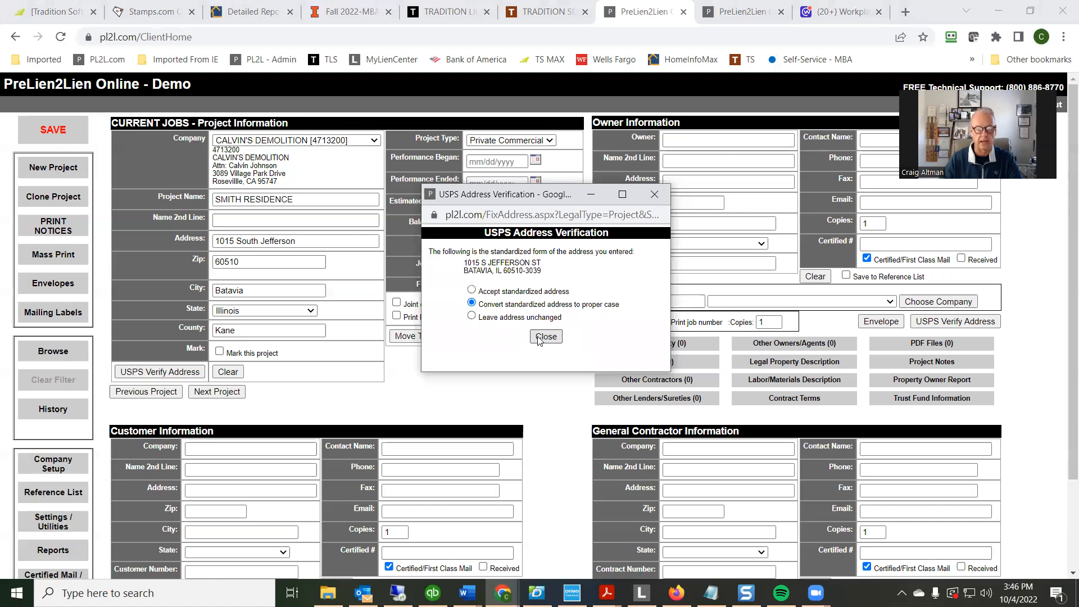
left_click(544, 336)
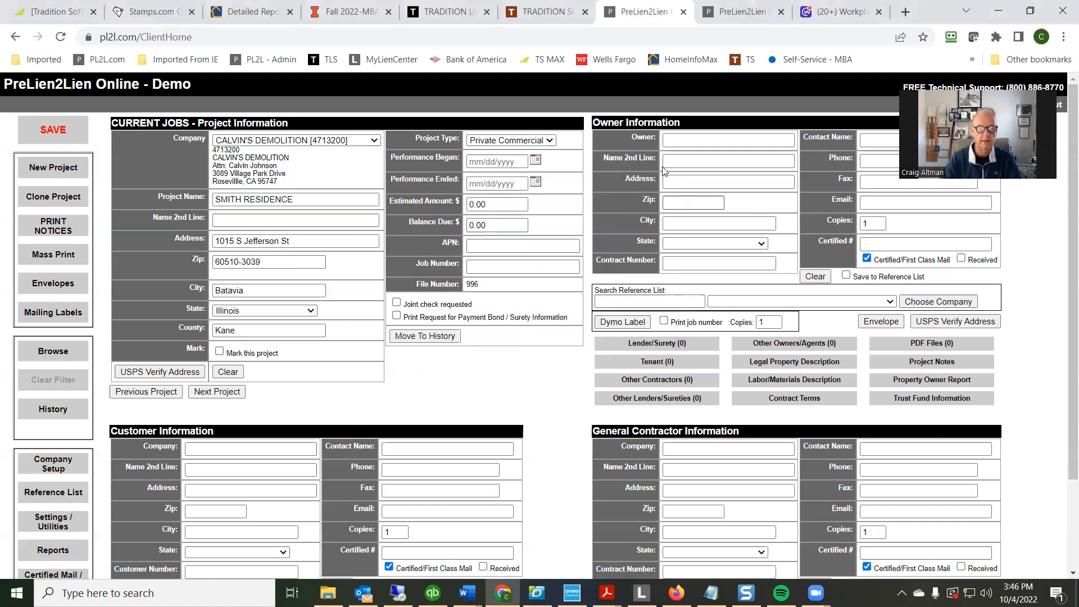
Set the project type to Existing Residential and the performance start date to 01/04/2022
left_click(550, 140)
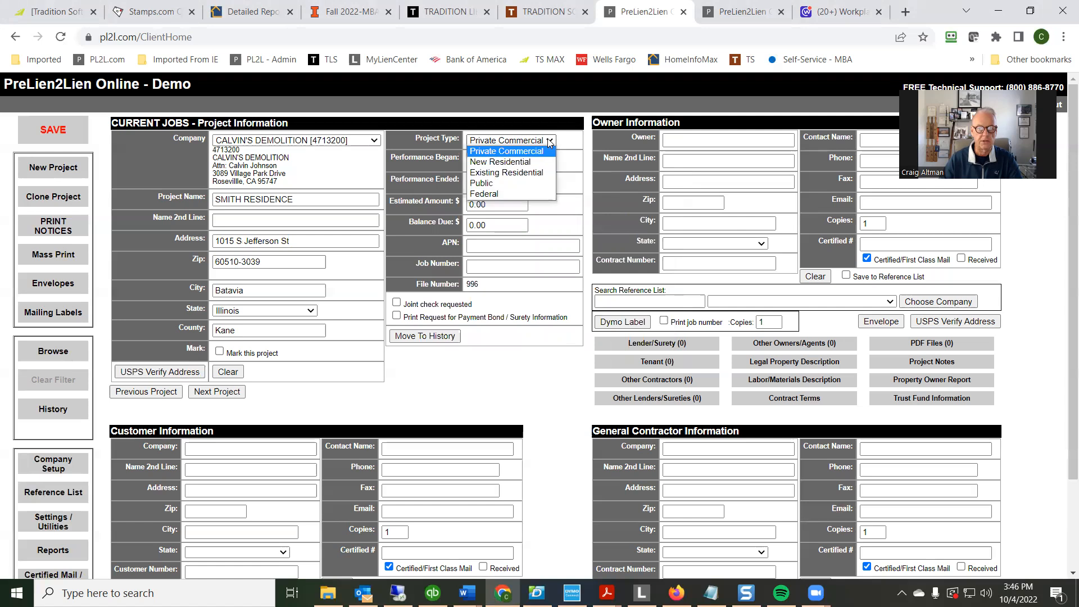
left_click(526, 177)
left_click(479, 162)
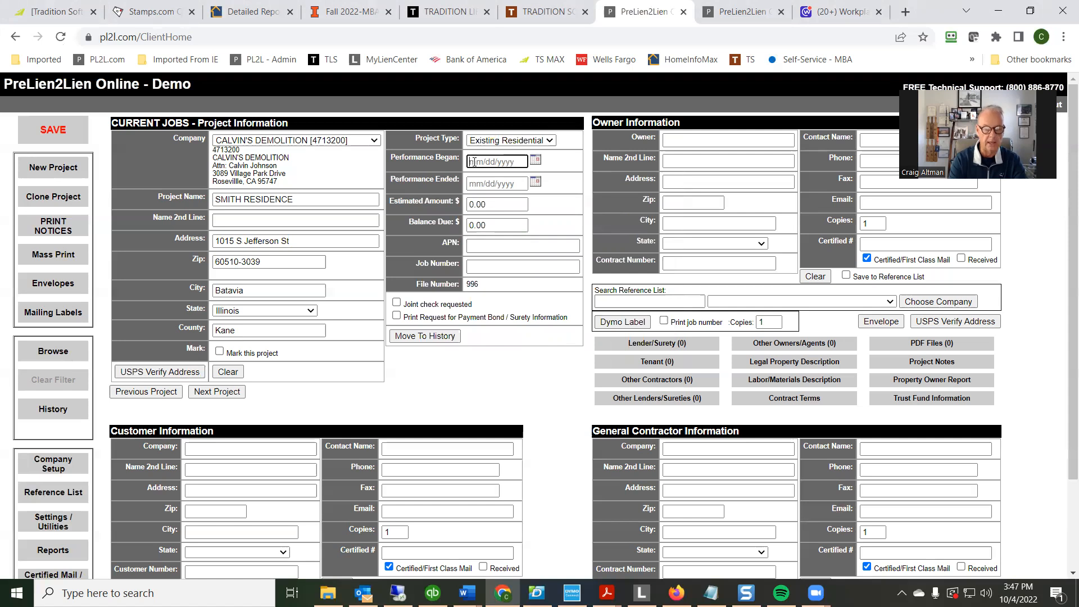
type("01/04/2022")
key("Tab")
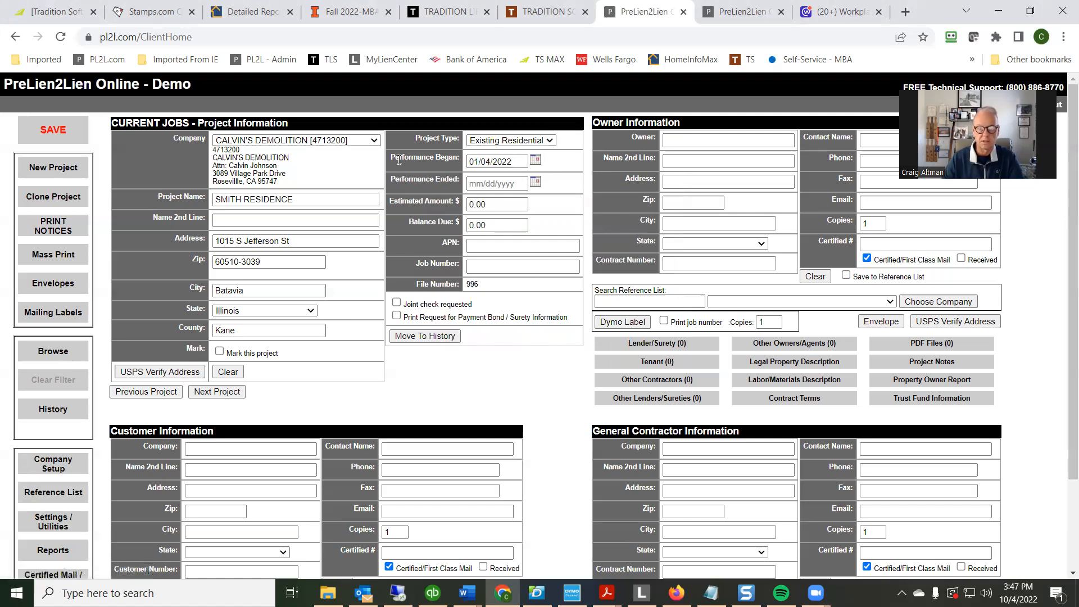
Set the project's estimated amount to $25600.00
left_click(499, 204)
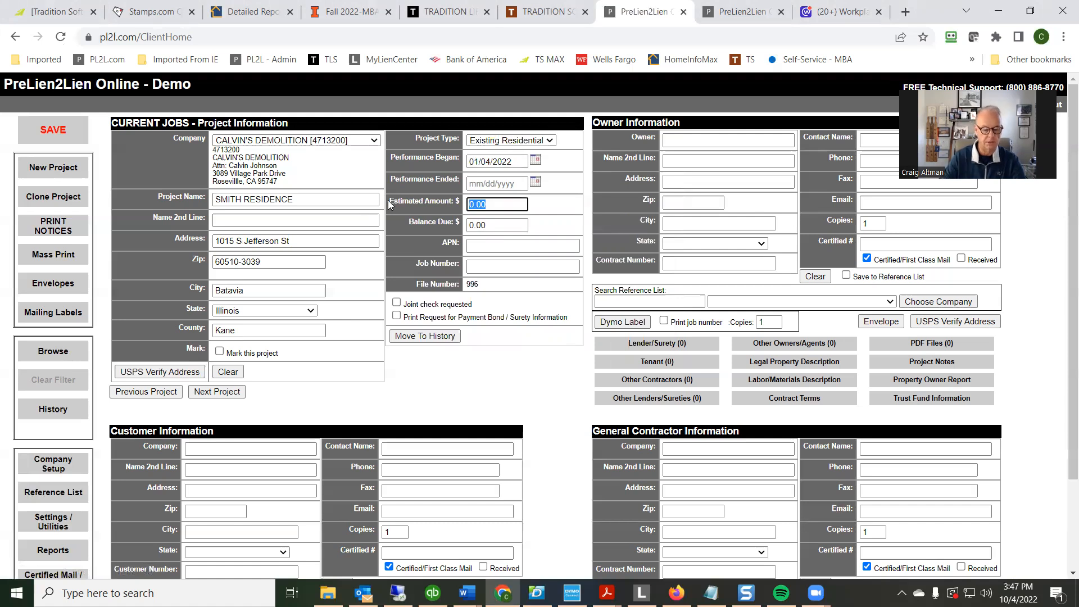
type("25600")
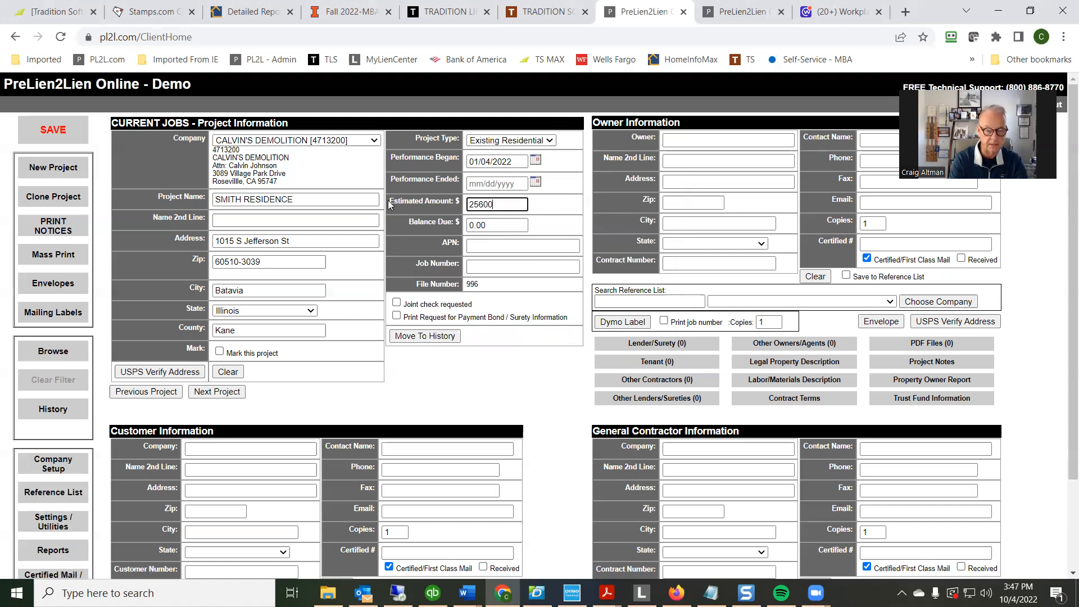
type(".00")
key("Tab")
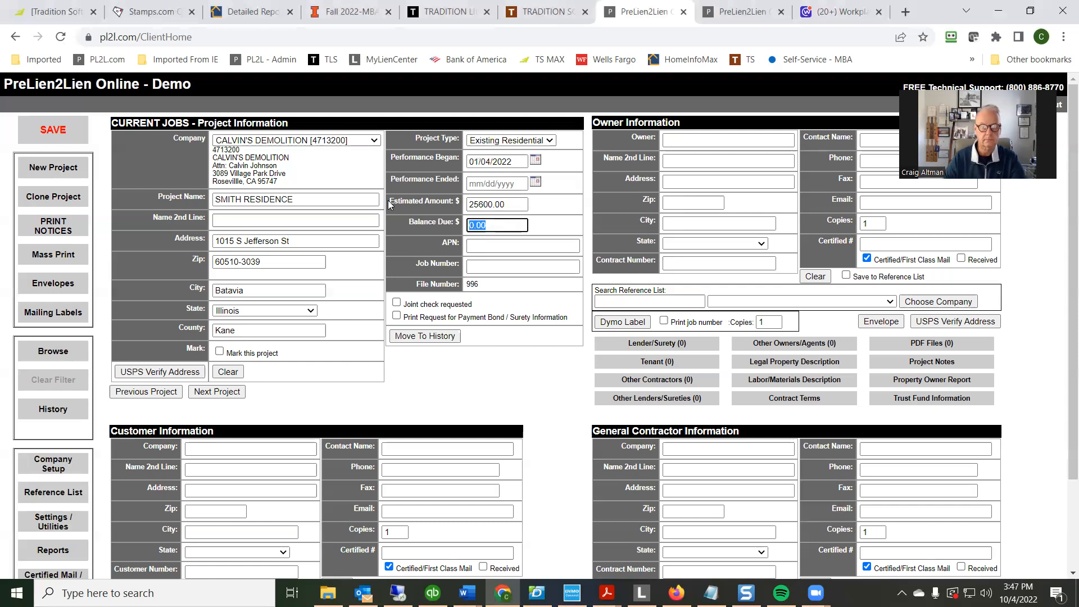
Enter the assessor's parcel number (APN) for the project
left_click(492, 246)
type("12")
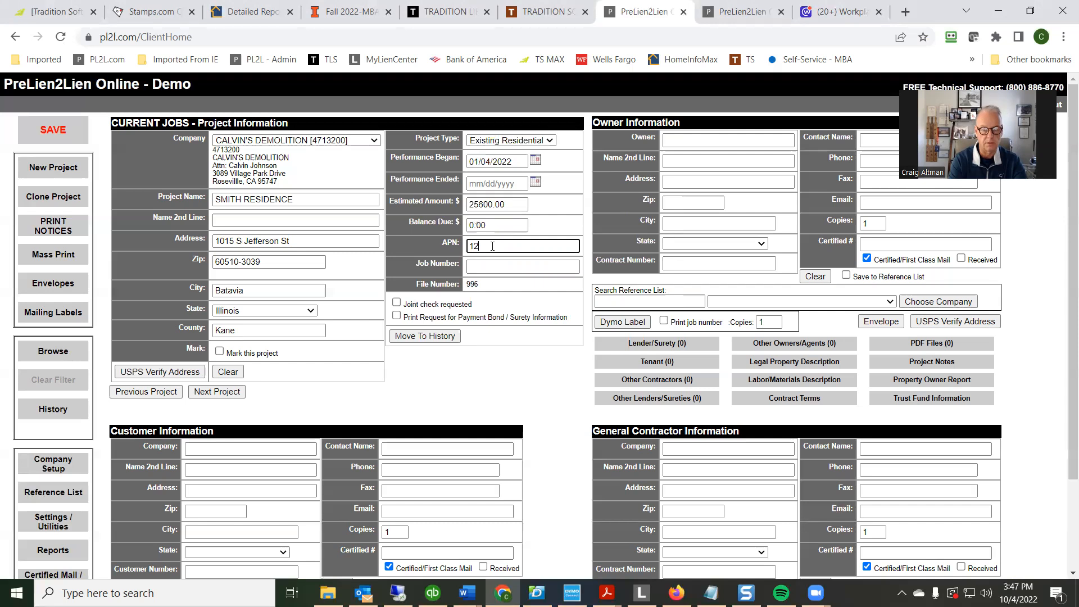
type("3-456-")
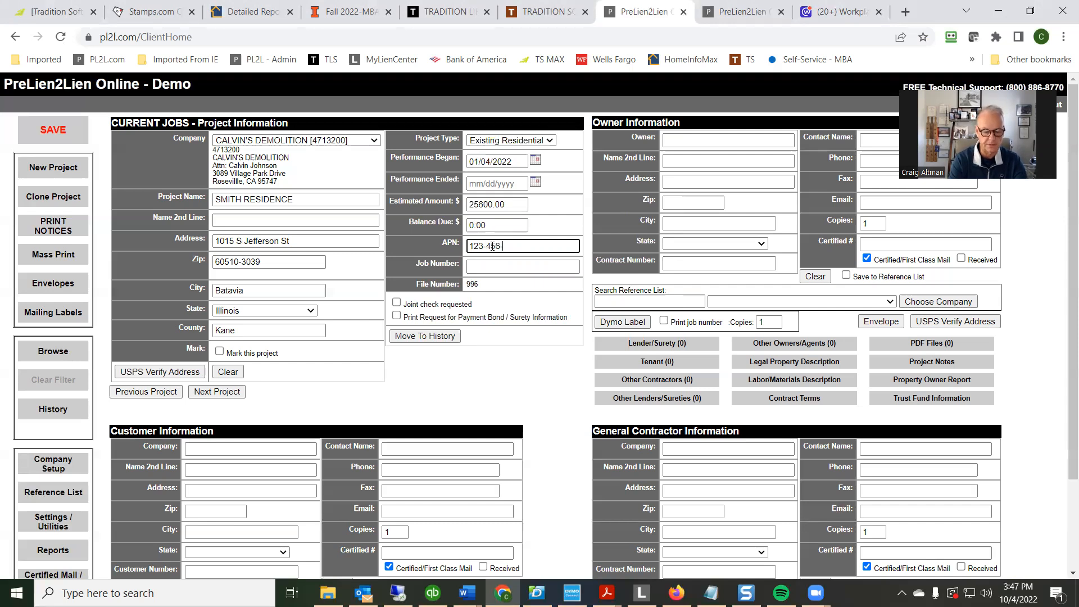
type("789")
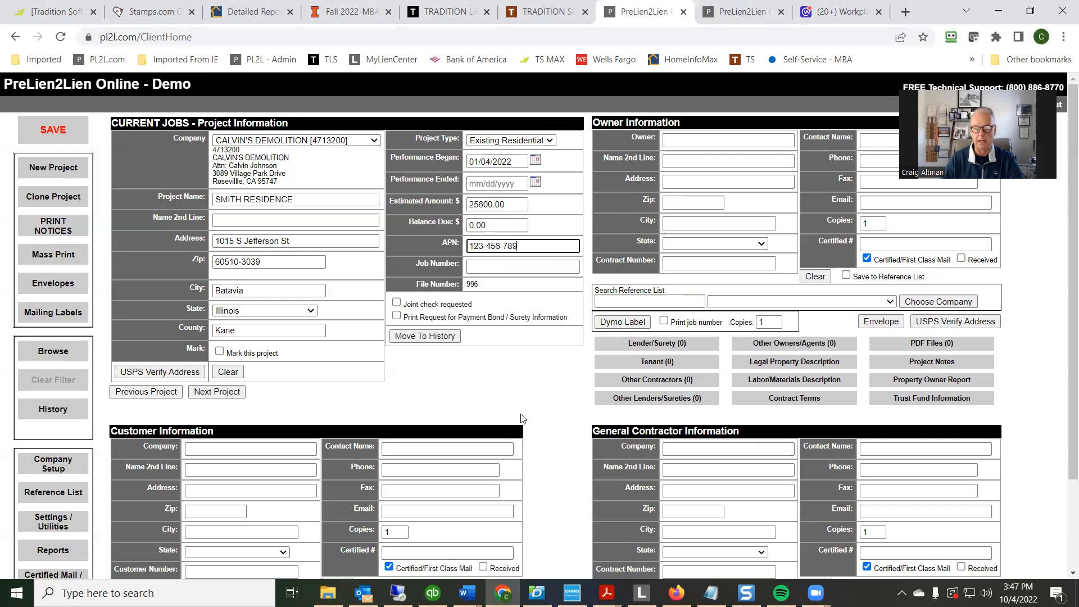
Search the customer section's reference list for companies matching "A"
scroll(522, 418, "down", 1)
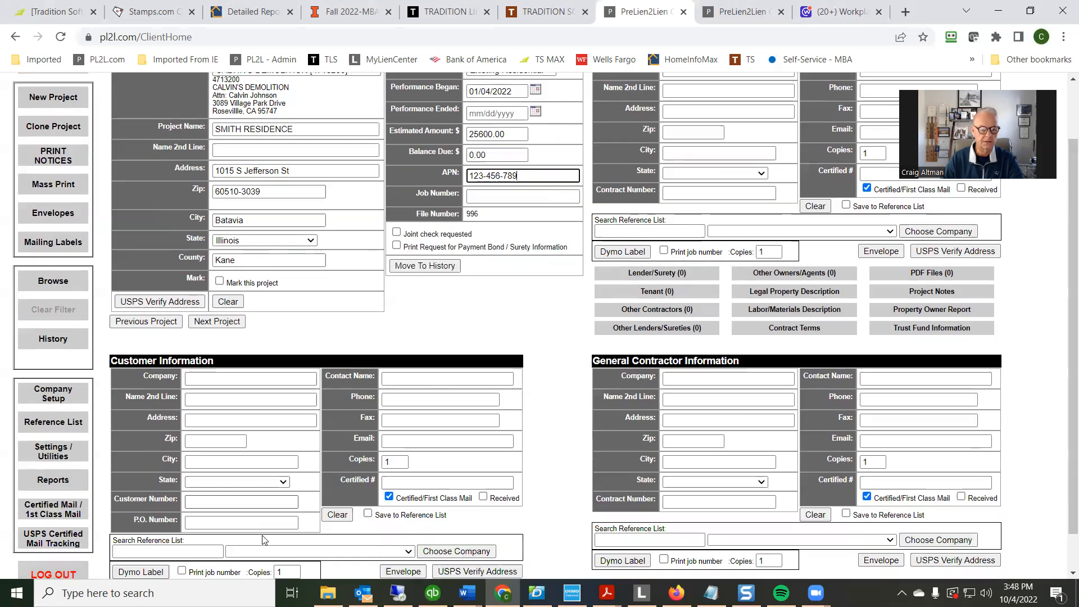
left_click(175, 552)
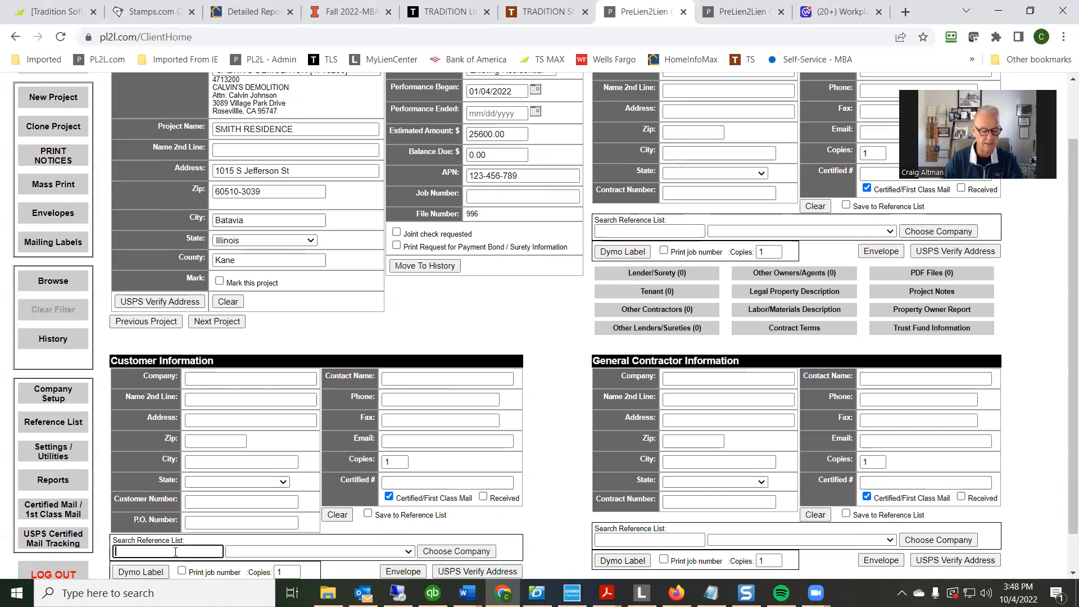
type("A")
key("Tab")
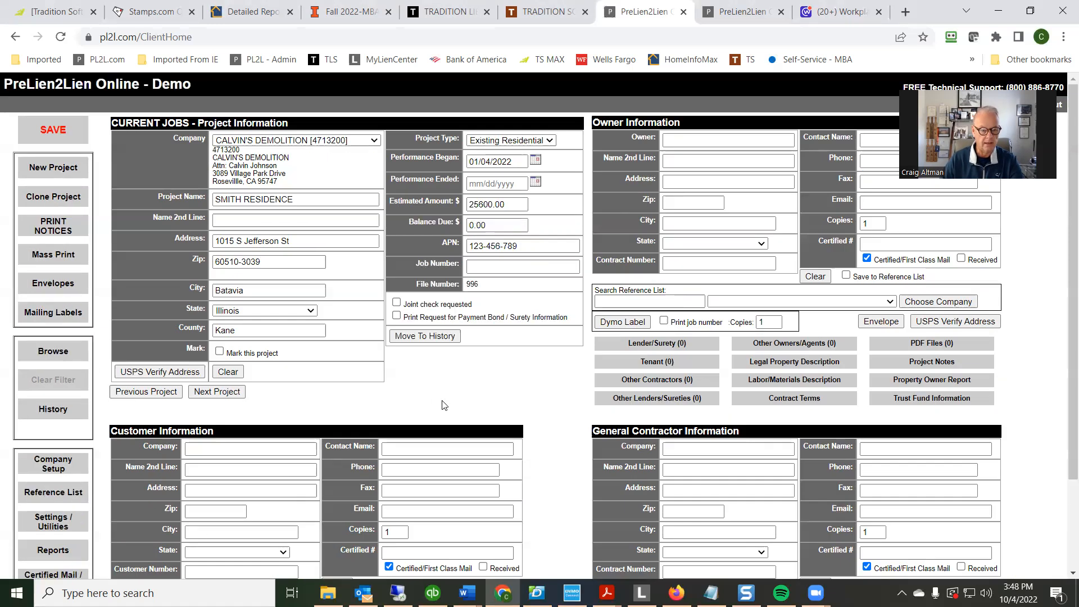
scroll(407, 425, "down", 3)
scroll(450, 425, "up", 1)
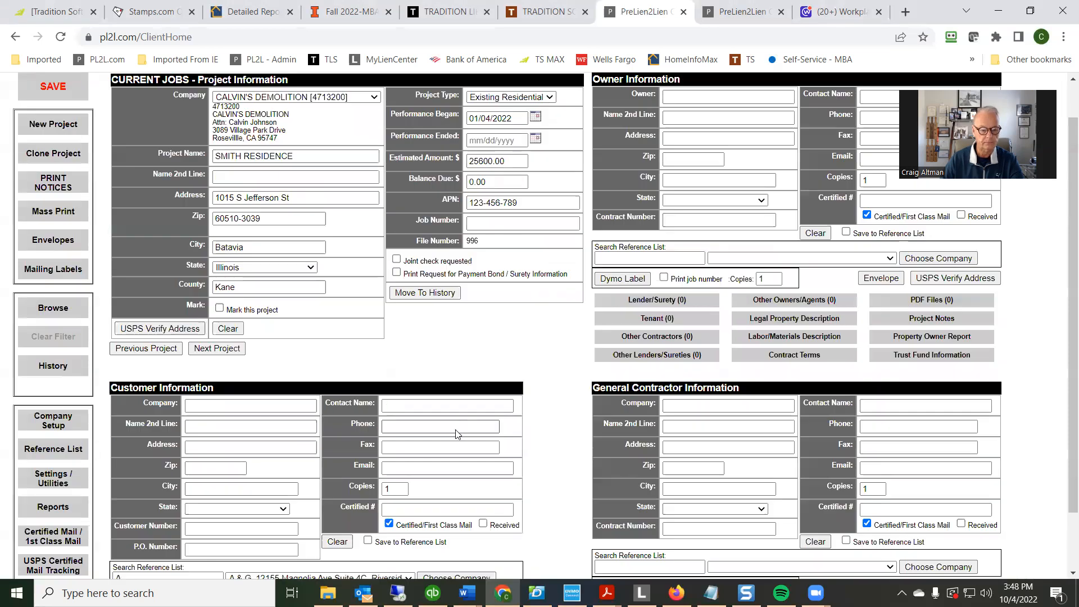
Fill the customer information with ARCO National Construction from the reference list matches
scroll(457, 434, "down", 1)
left_click(408, 508)
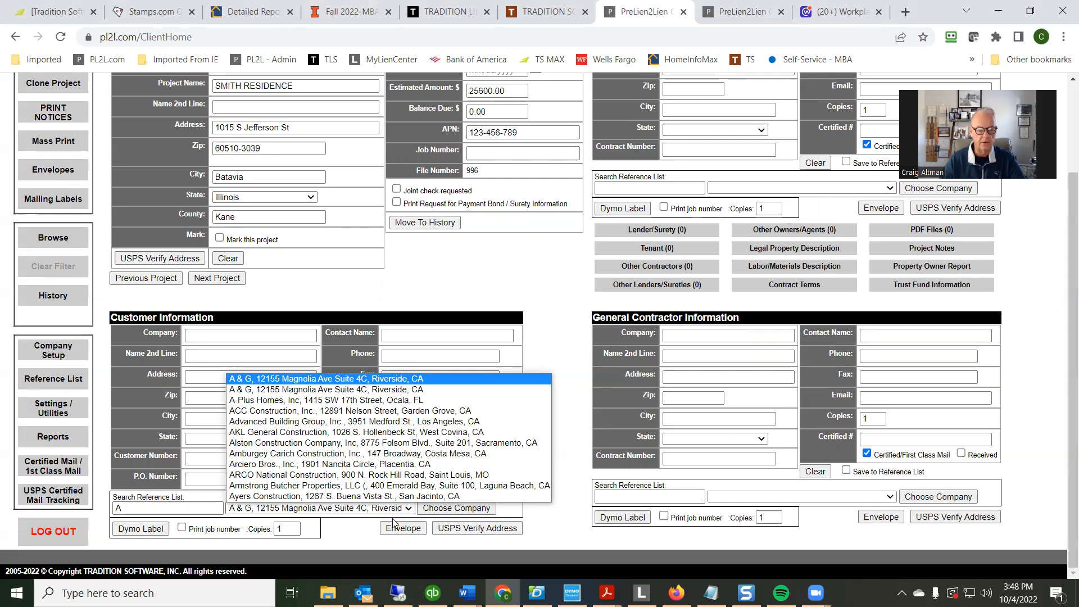
left_click(375, 474)
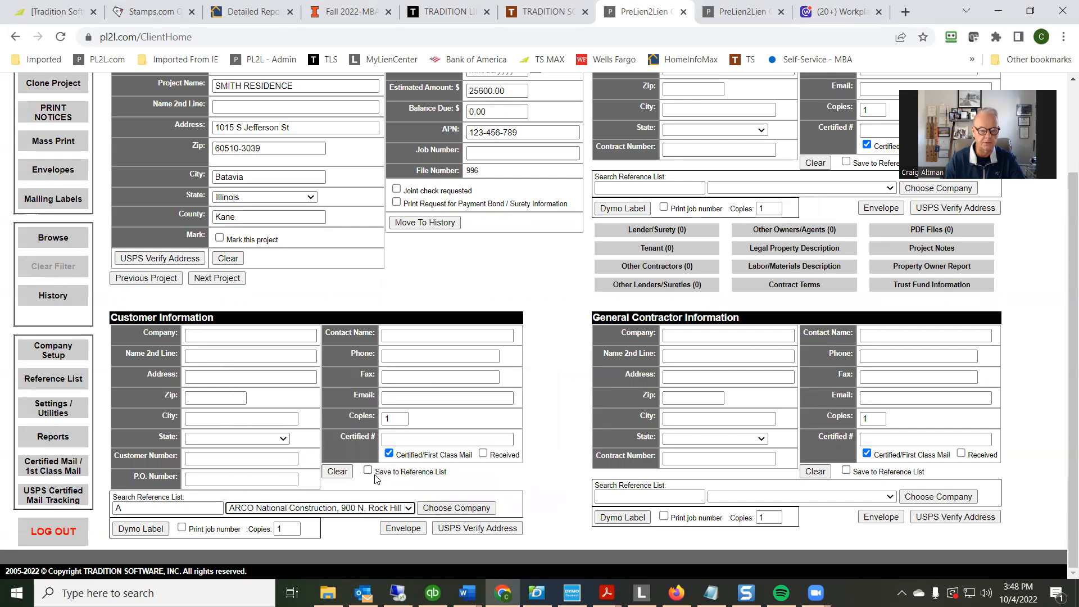
left_click(455, 507)
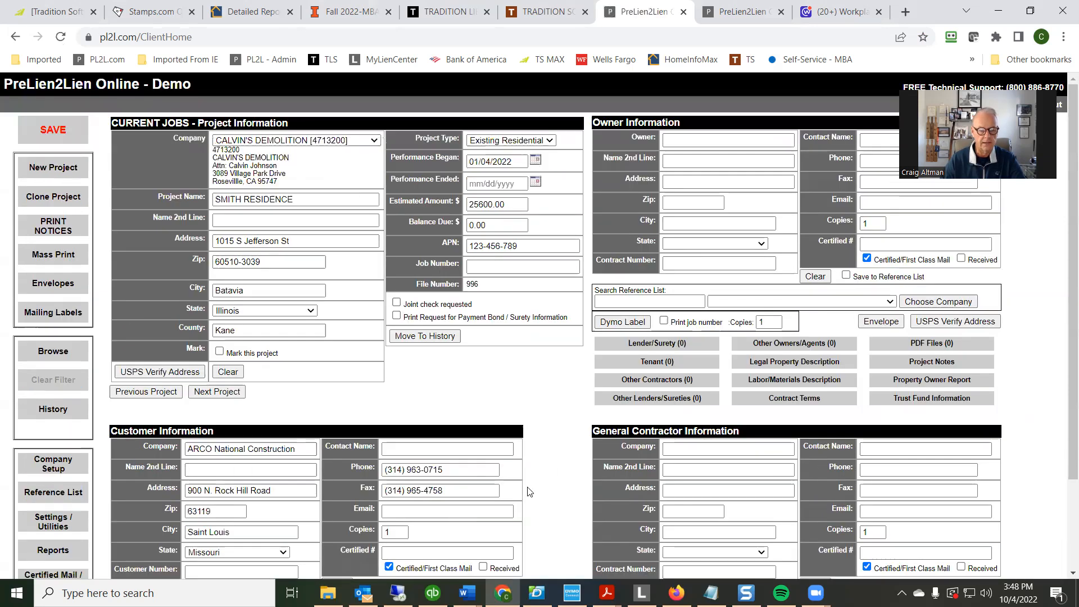
scroll(525, 488, "down", 1)
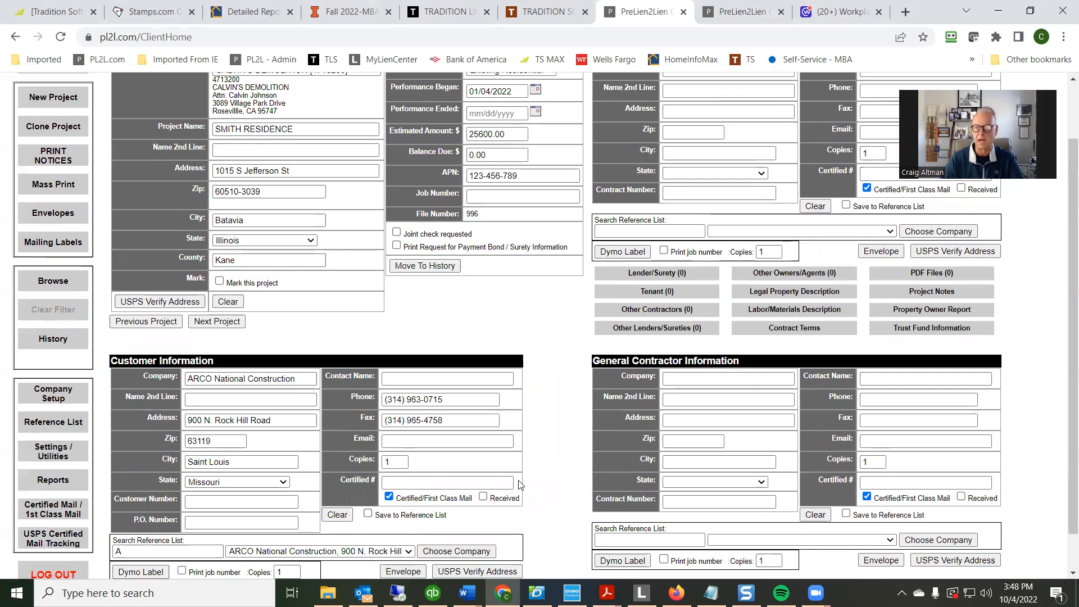
scroll(520, 485, "up", 1)
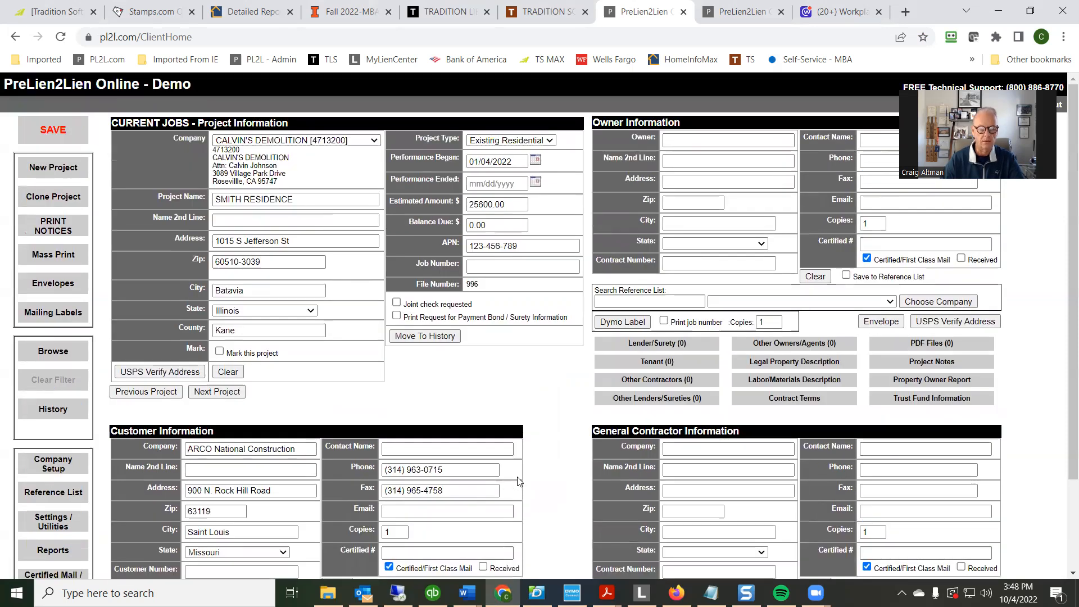
Search the general contractor reference list for "ARCO" and fill the section with ARCO National Construction
scroll(514, 475, "down", 1)
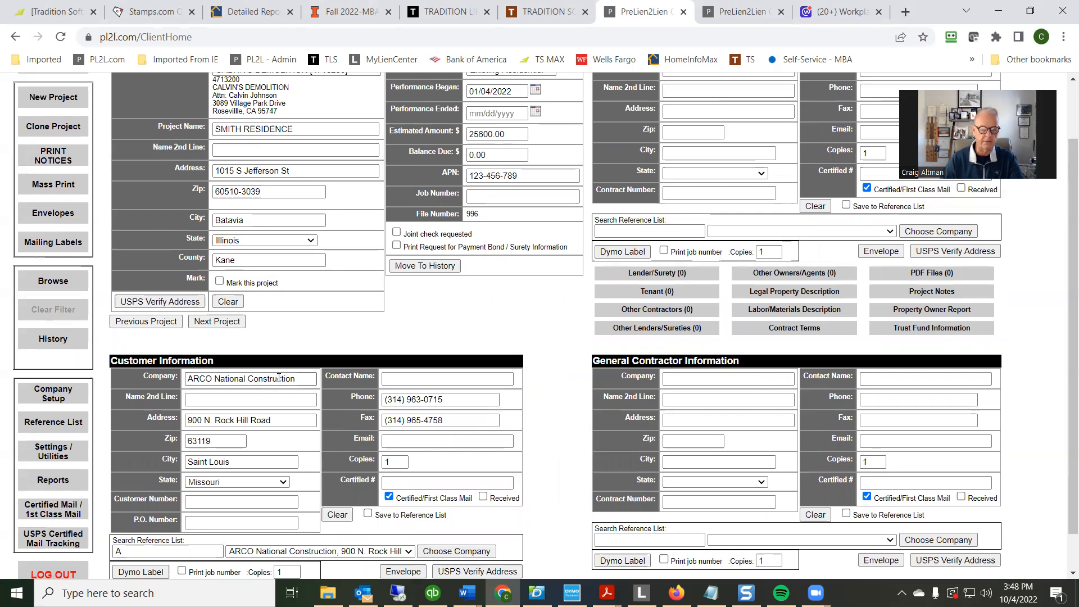
left_click(618, 540)
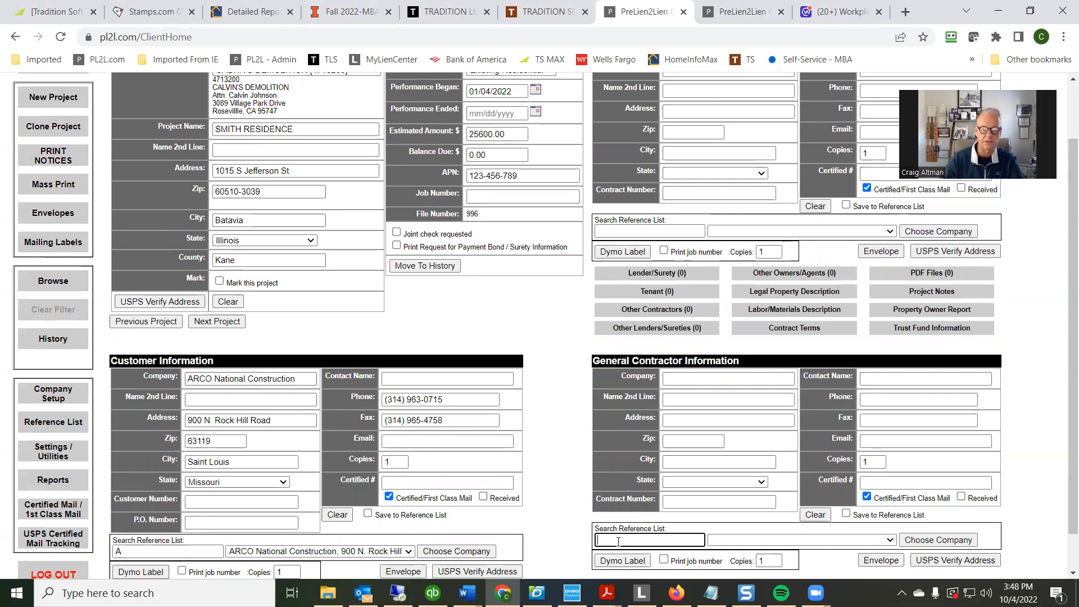
type("ARCO")
key("Tab")
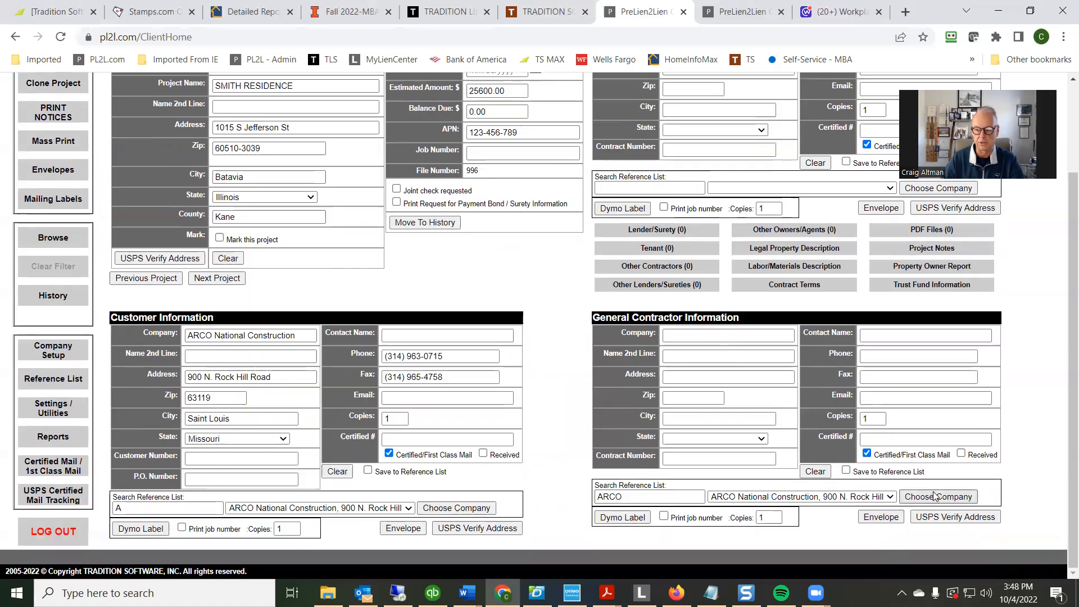
left_click(932, 497)
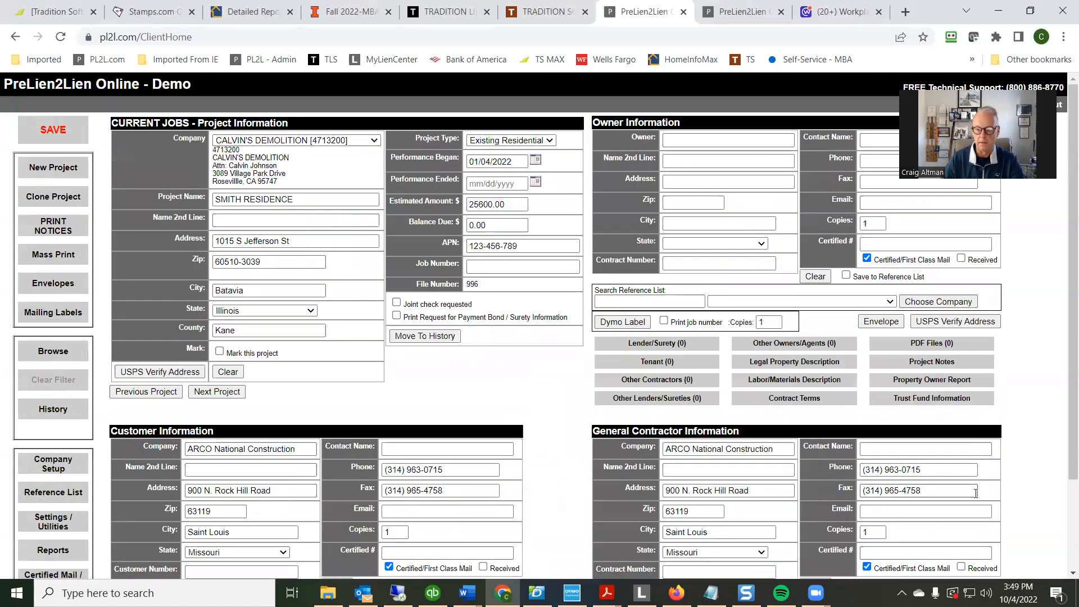
scroll(955, 492, "down", 1)
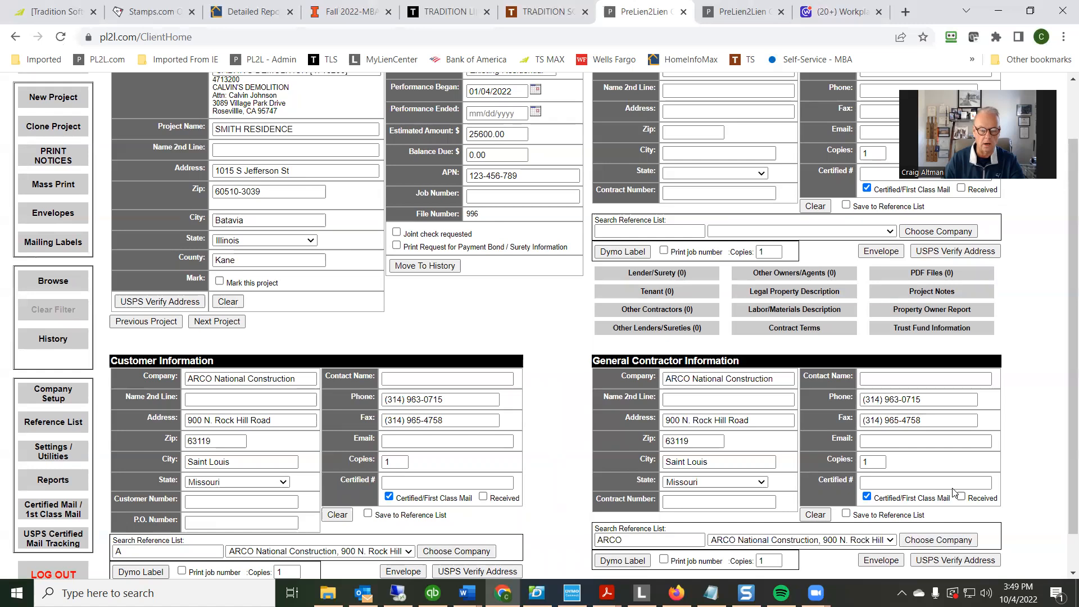
Enter the property owner's full name in the owner information
scroll(846, 439, "up", 1)
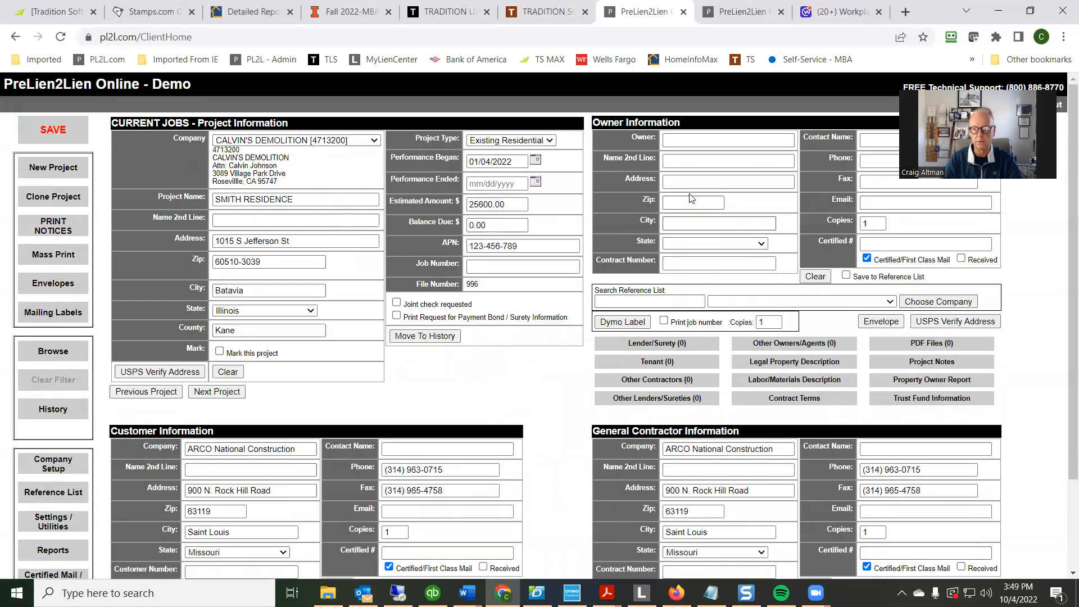
left_click(680, 142)
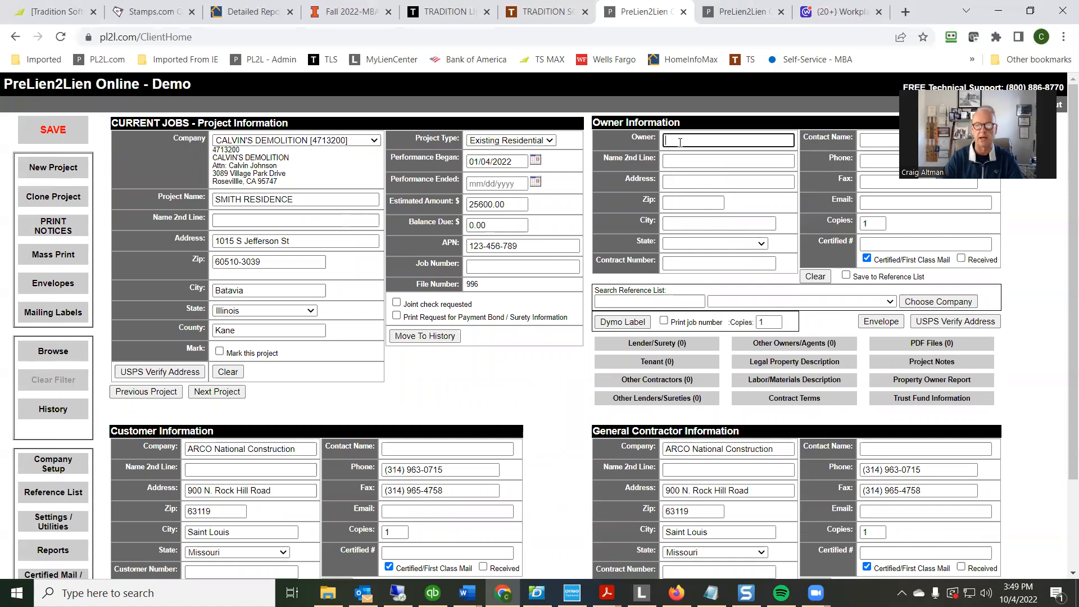
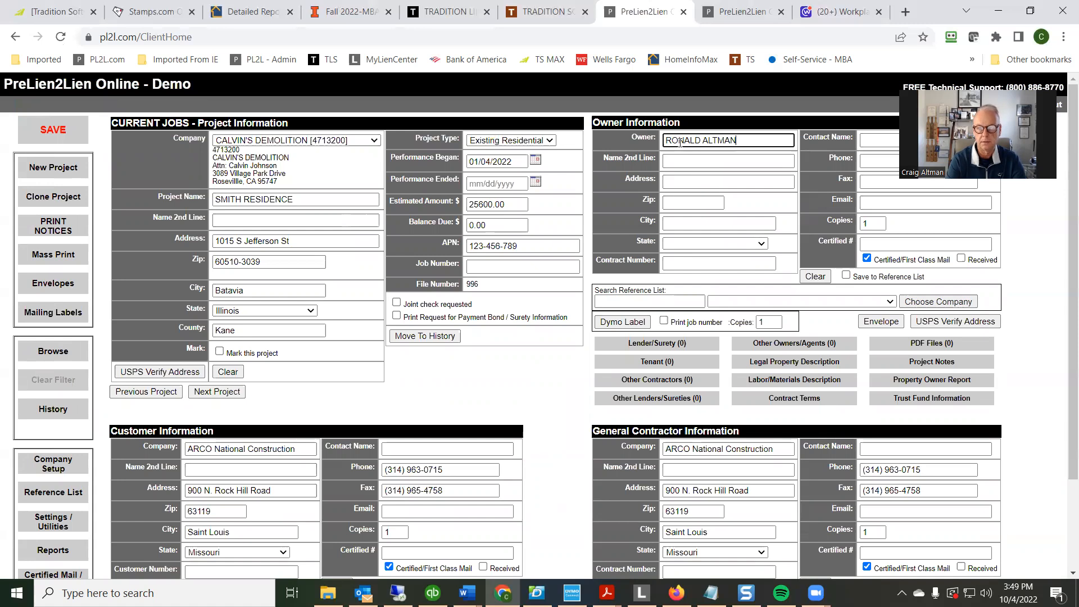
key("Tab")
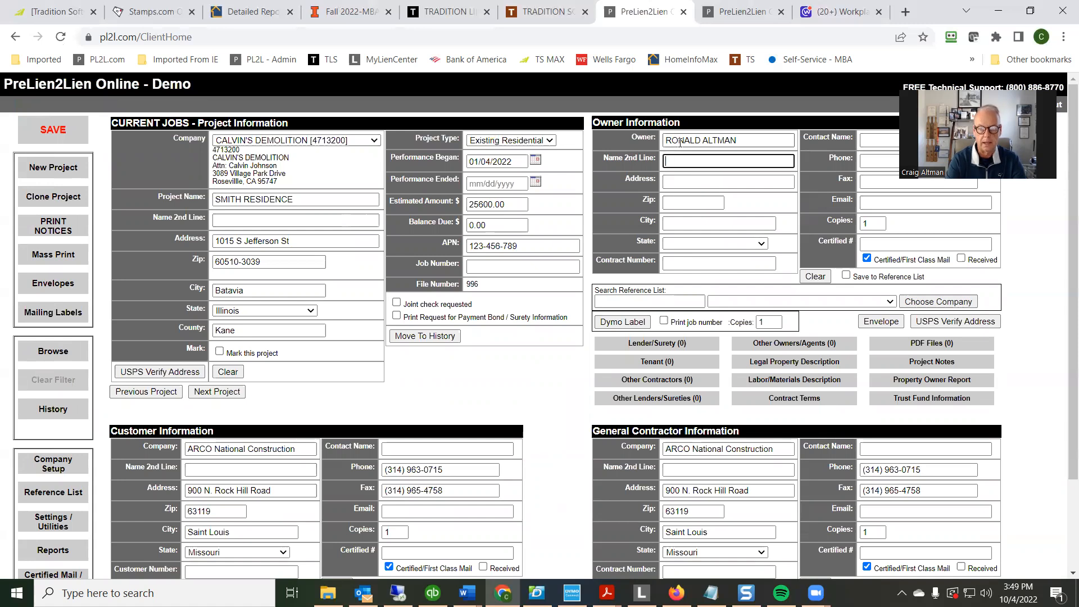
Enter the owner's street address and ZIP+4 code, letting the city and state fill in
key("Tab")
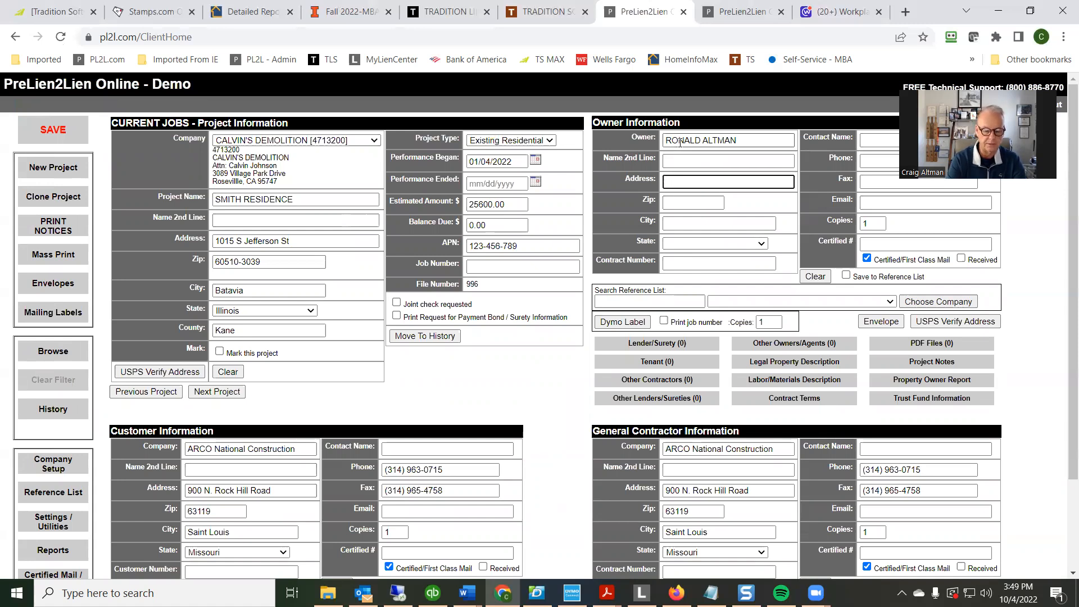
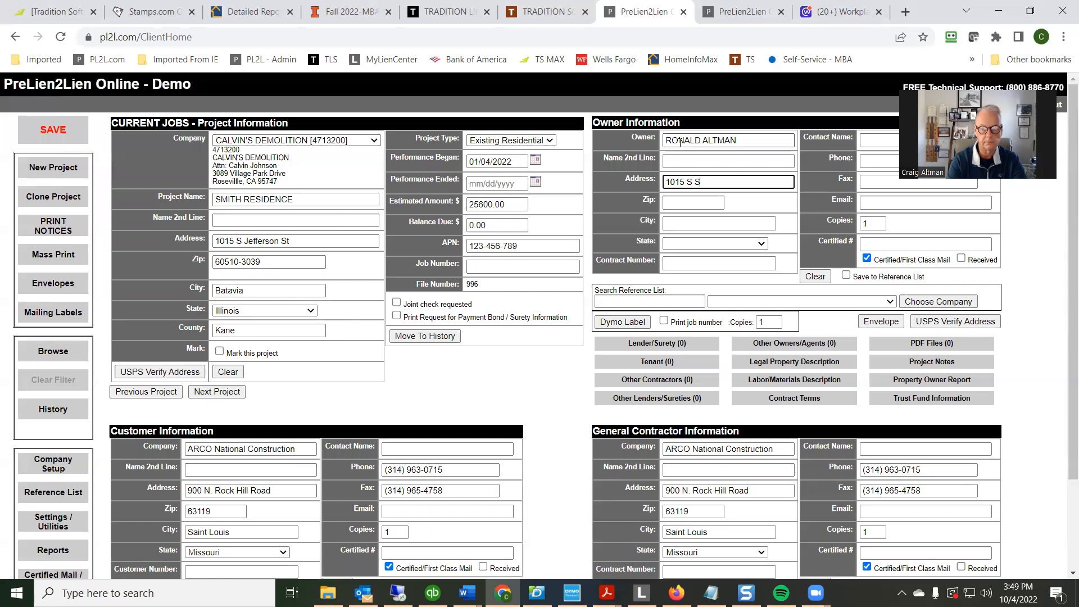
key("Tab")
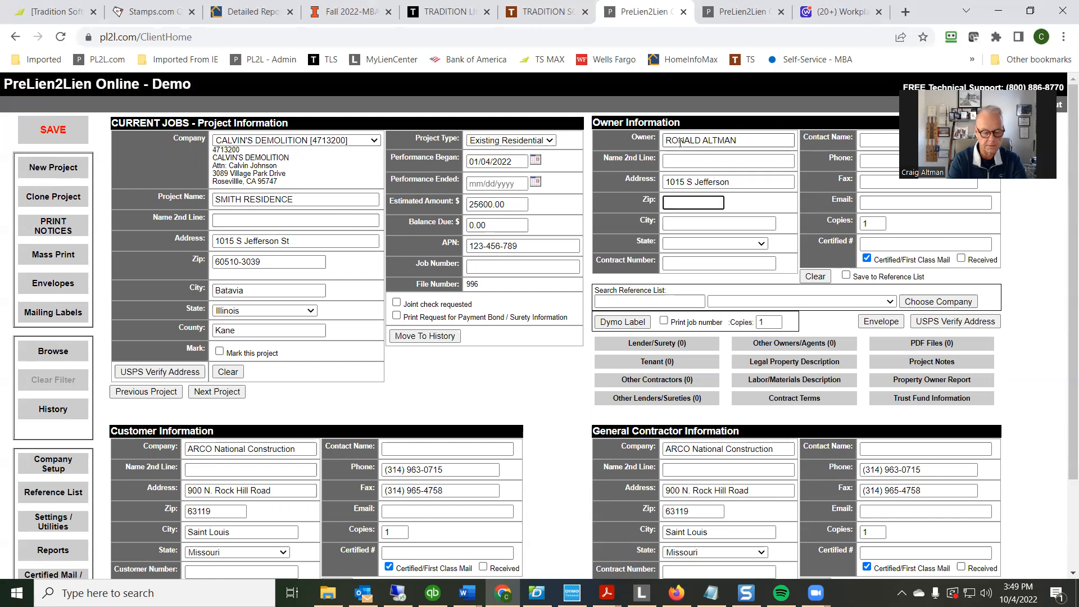
type("60510")
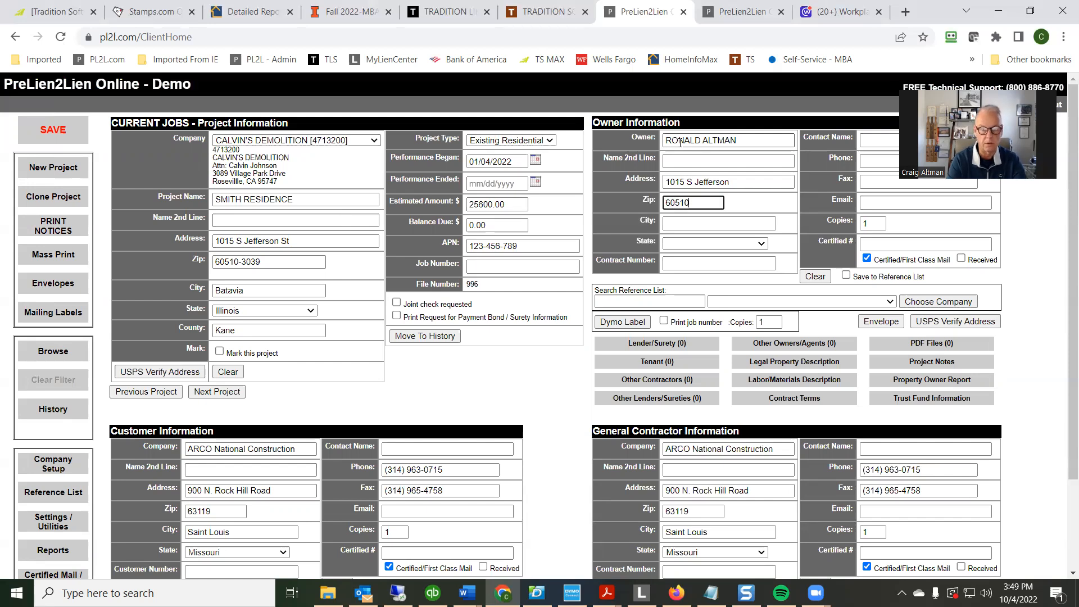
type("-3039")
key("Tab")
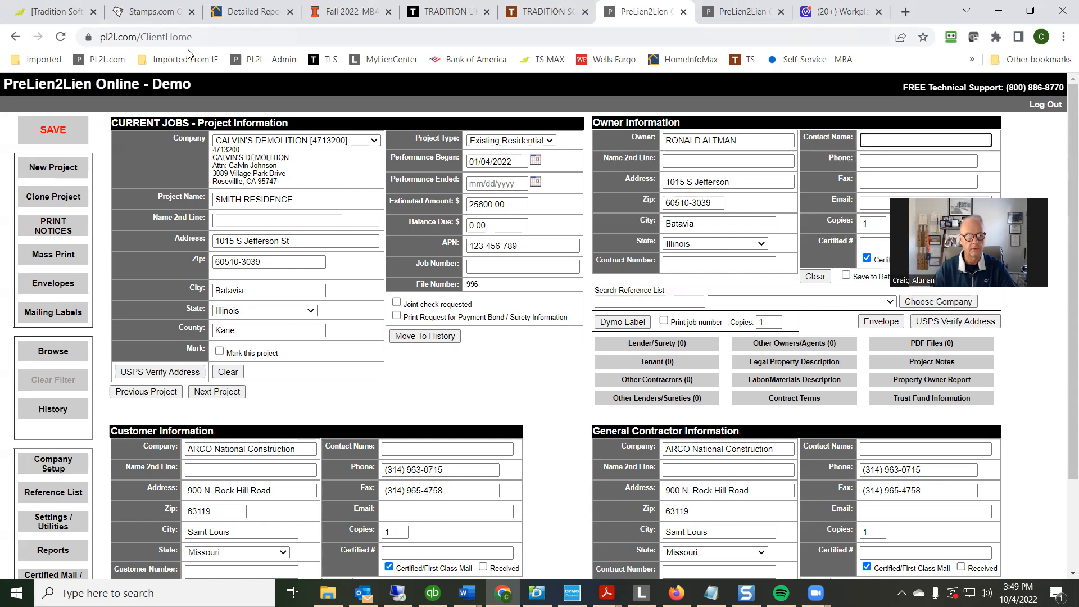
Save the project and open the print options for the ILLINOIS Subcontractor's Notice Of Intention To File A Mechanic's Lien
left_click(43, 135)
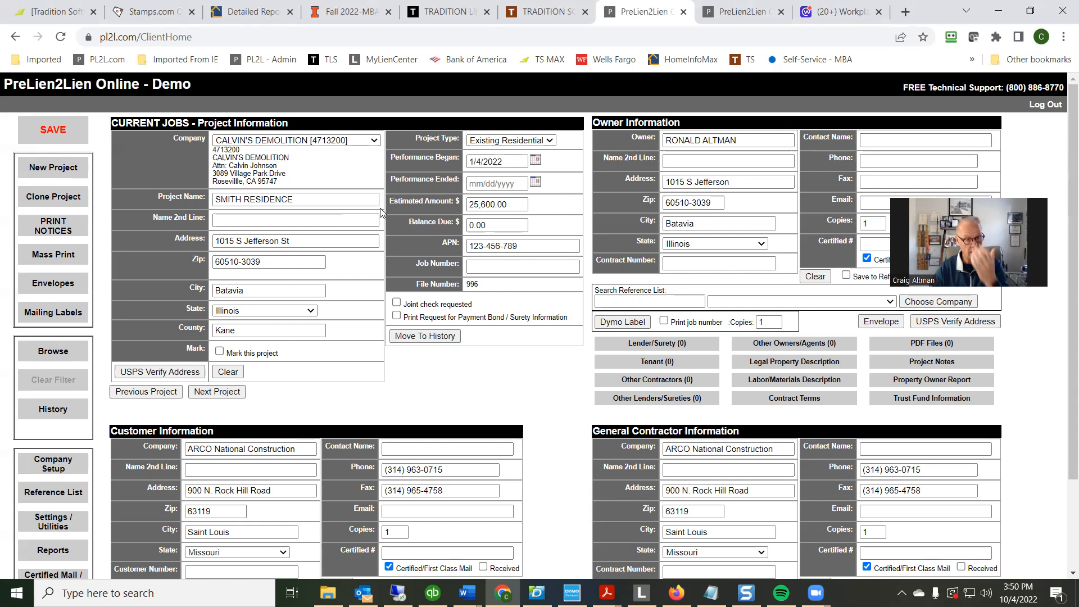
left_click(56, 232)
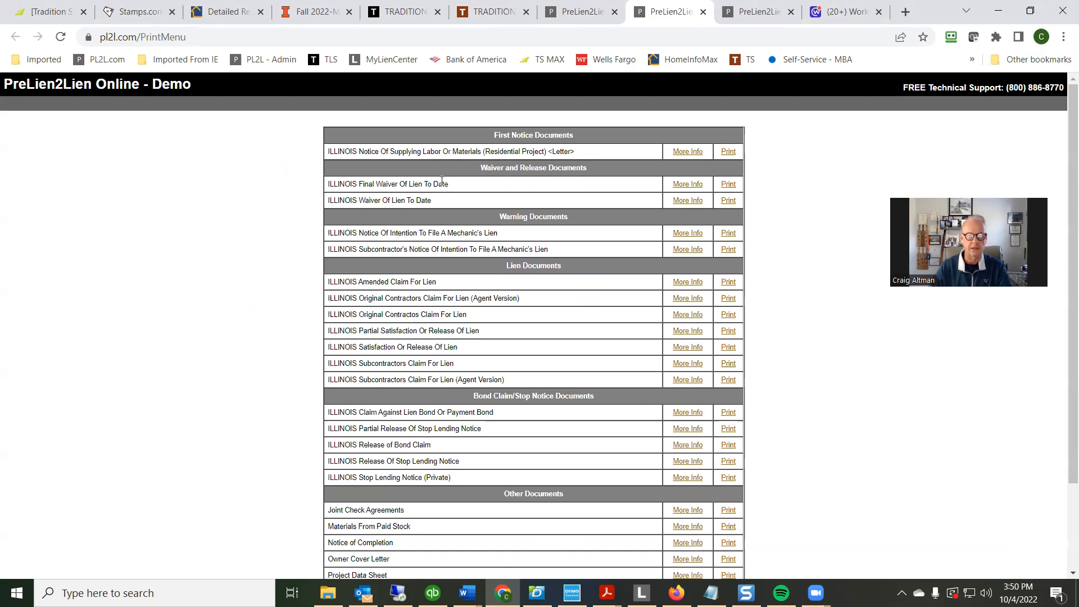
left_click(727, 251)
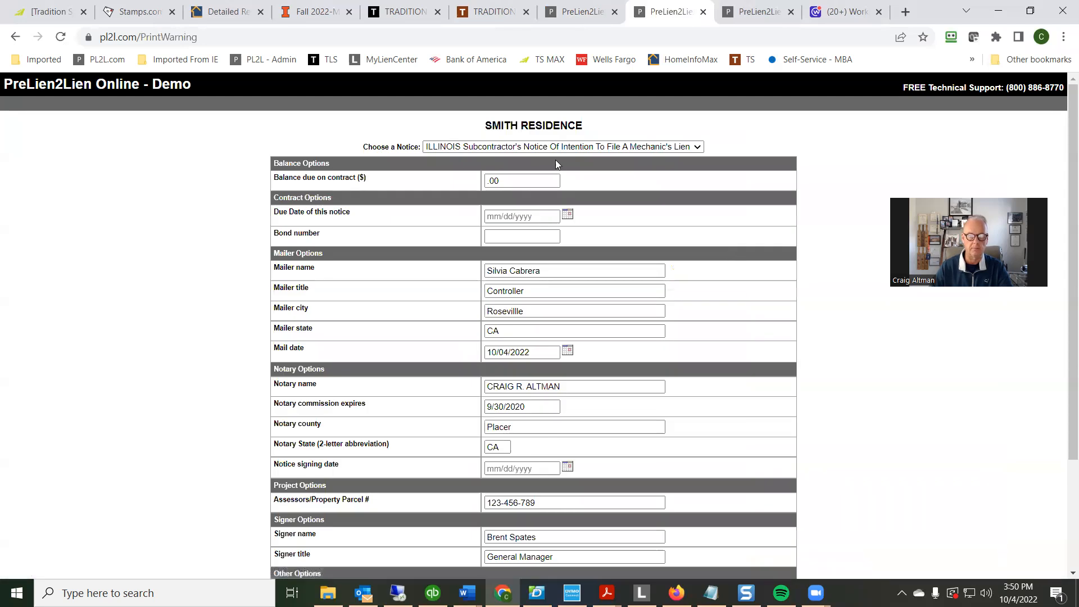
Set the notice's balance due on contract to $14000.00
left_click(382, 180)
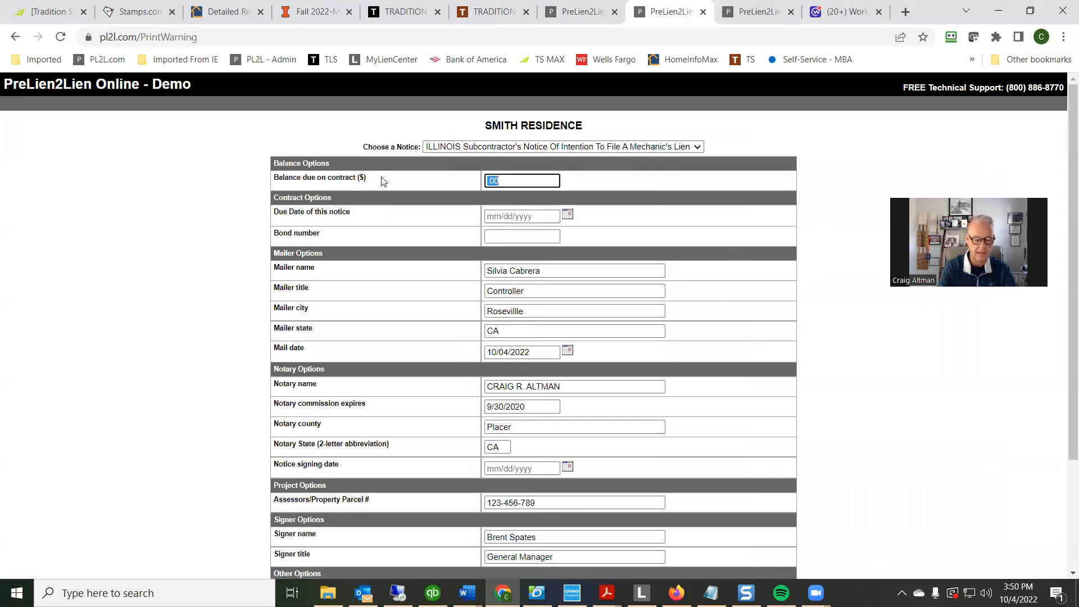
type("14000.00")
Set the due date of this notice to 10/14/2022
left_click(504, 217)
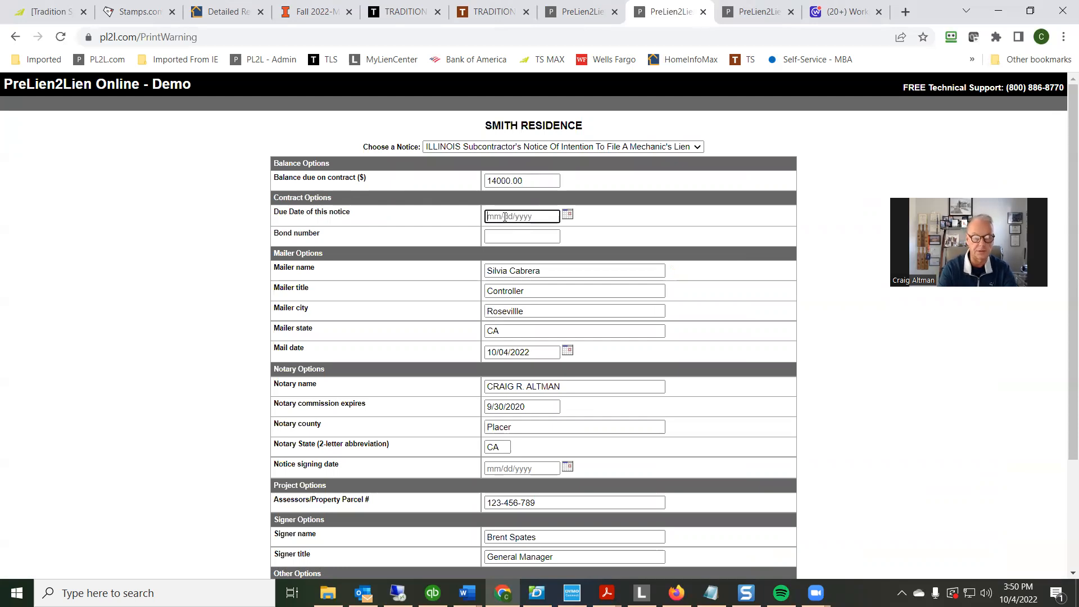
type("10/1")
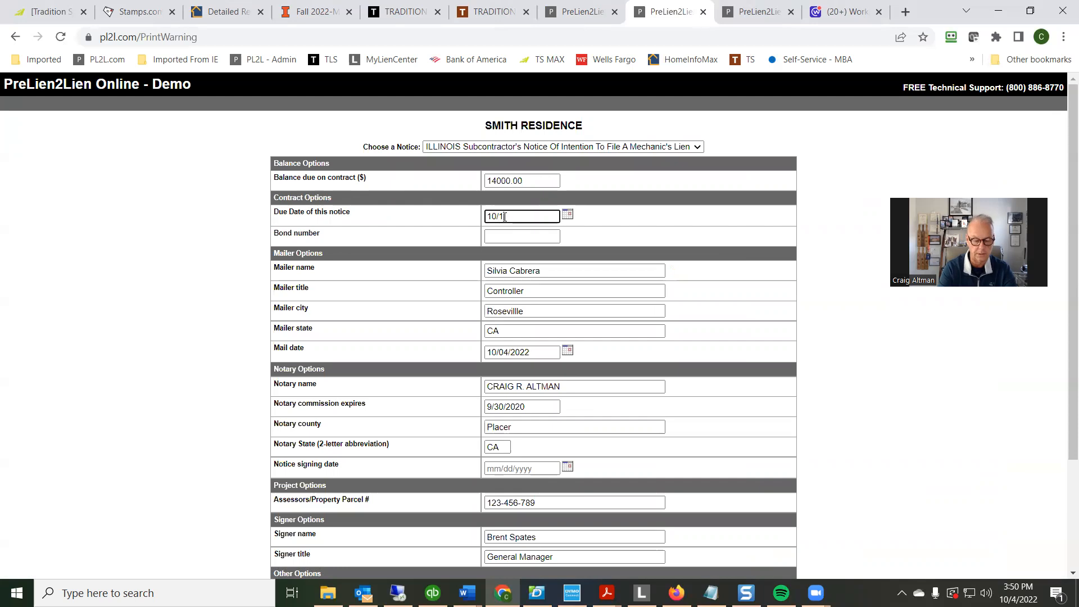
type("1/22")
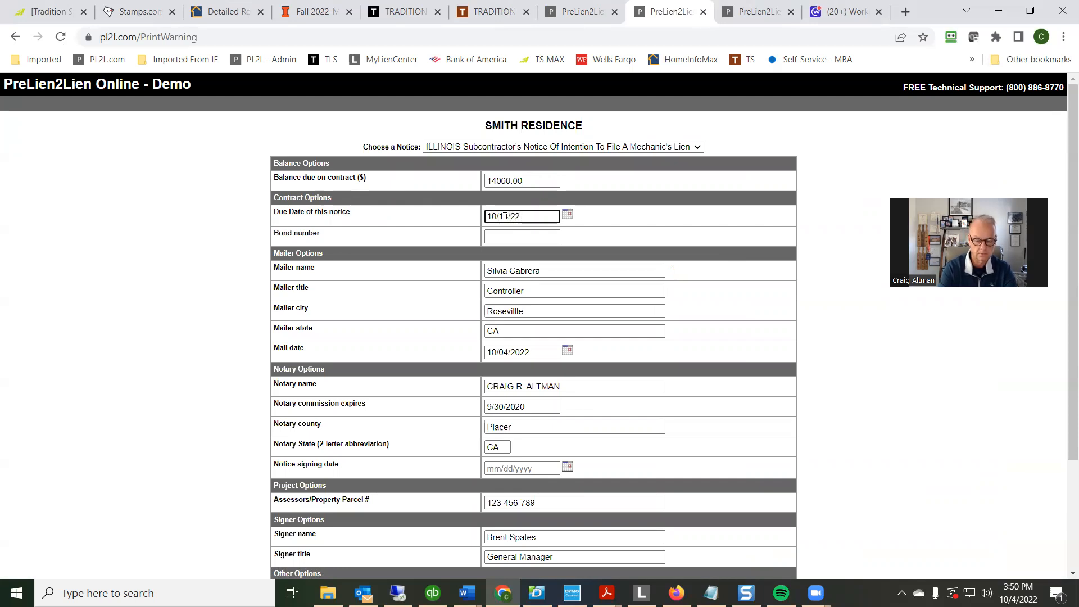
type("20")
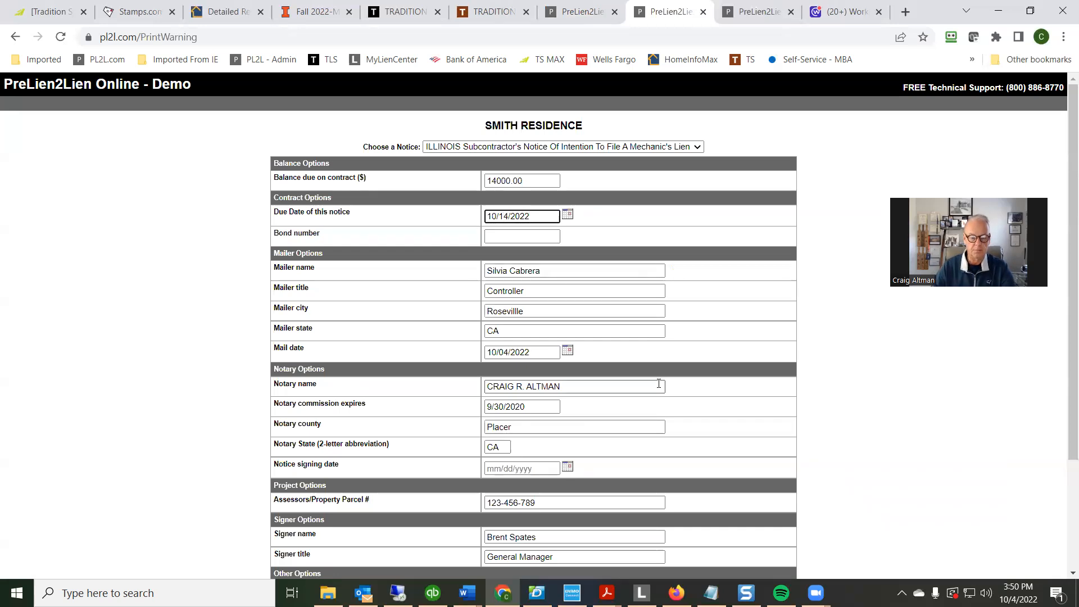
Generate the PDF of the subcontractor's notice, keeping the remaining mailer, notary, signer and lien printing options
scroll(657, 384, "down", 1)
scroll(659, 389, "down", 1)
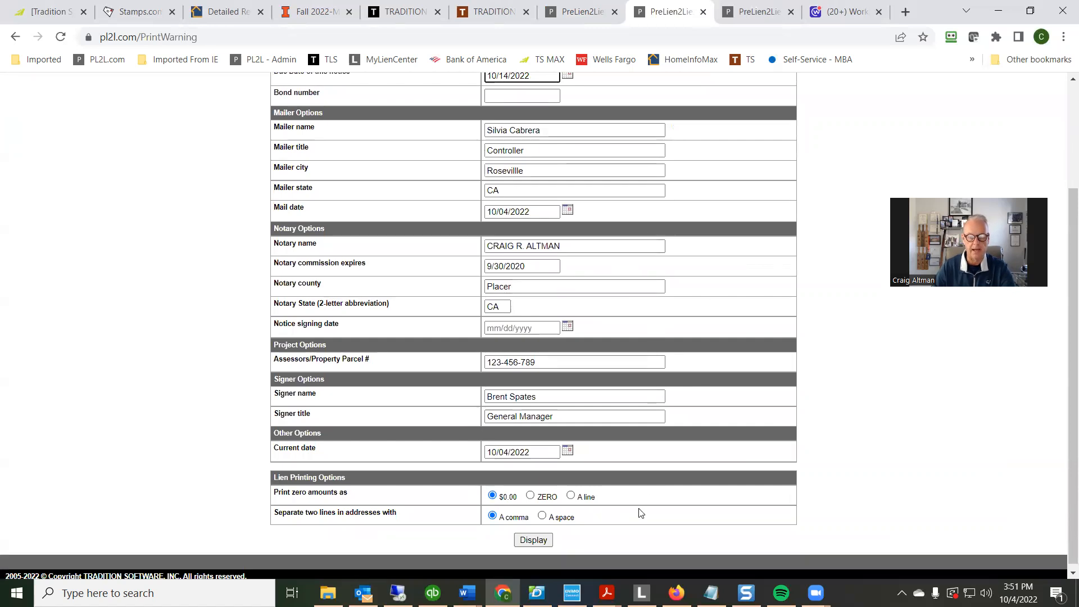
left_click(532, 540)
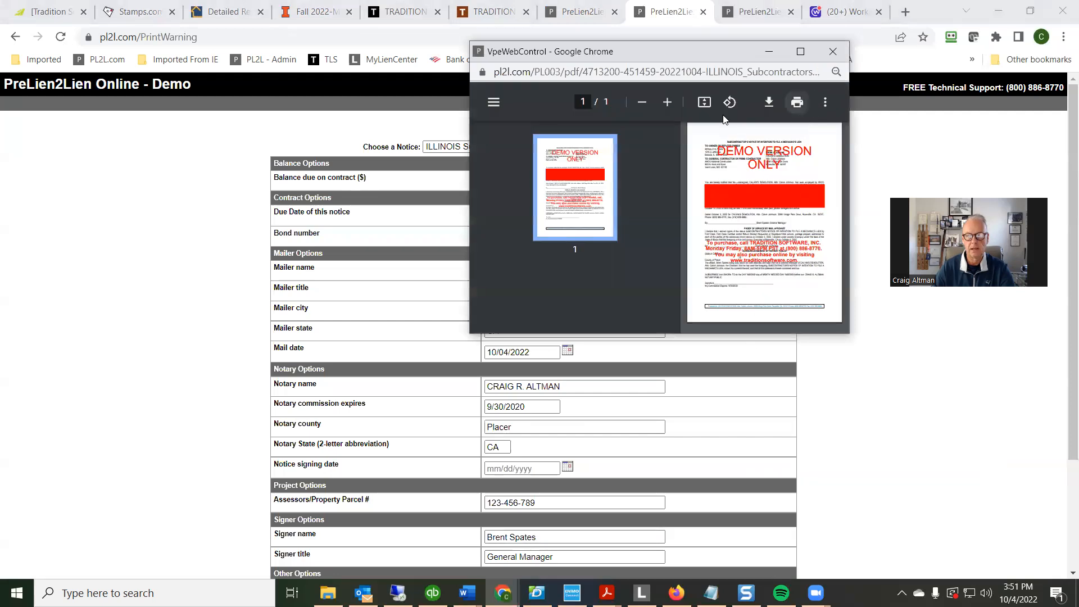
Maximize the generated notice's window and zoom the page to 80% to examine its contents
left_click_drag(543, 72, 419, 125)
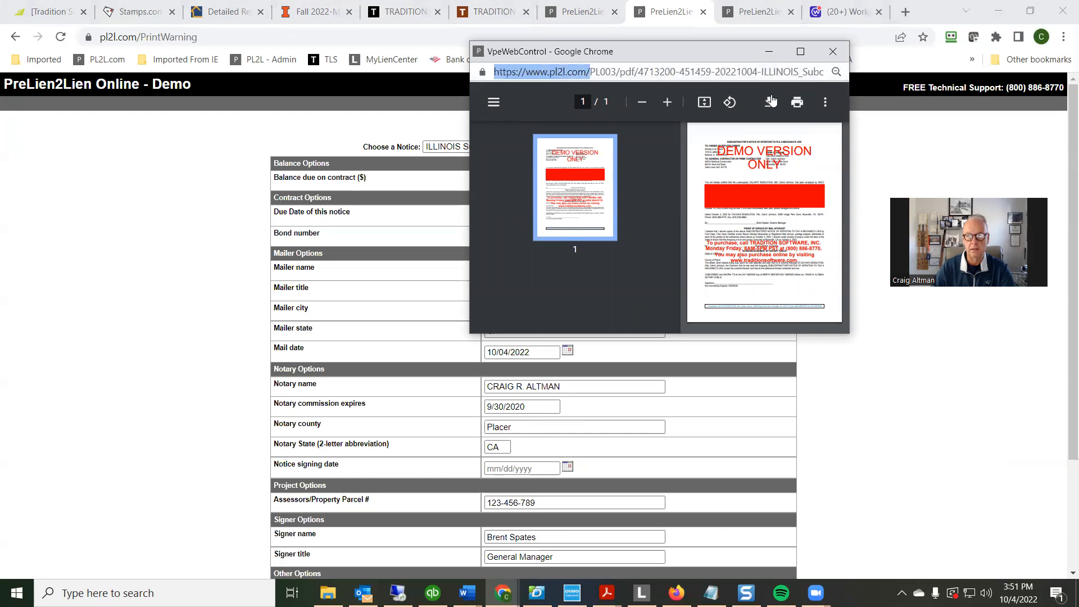
left_click(802, 53)
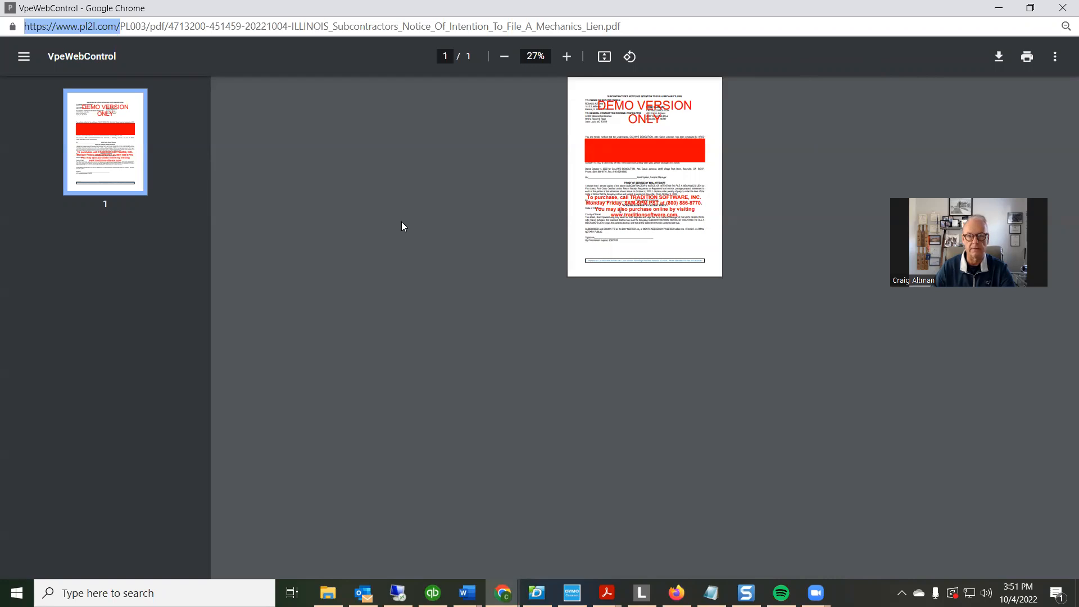
left_click(566, 56)
left_click(567, 56)
left_click(567, 56)
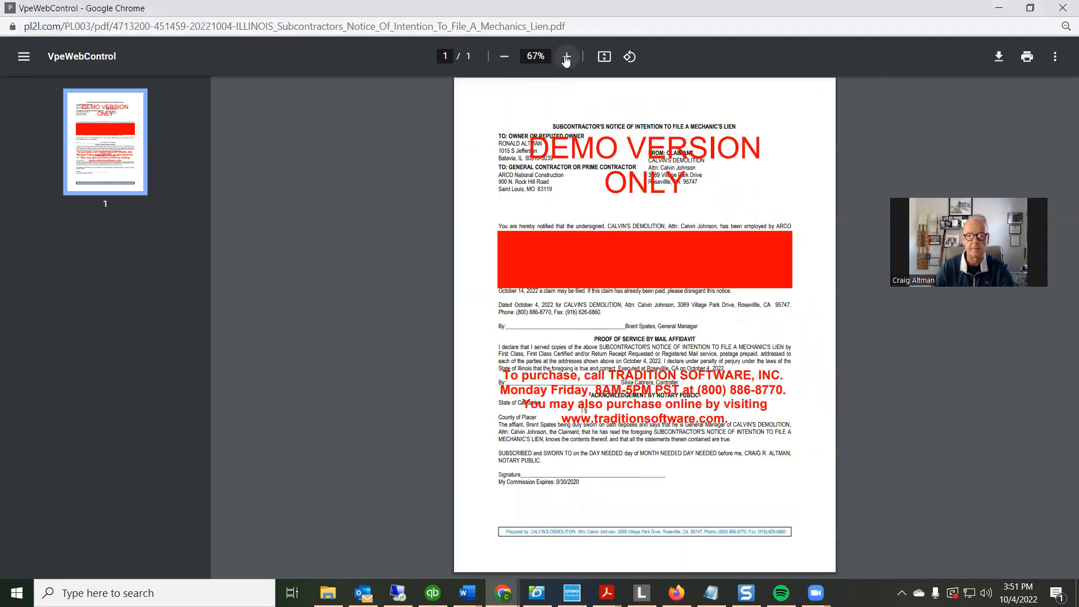
left_click(567, 56)
Examine the generated subcontractor's notice at 100% zoom, and close both the notice and its print options page
left_click(566, 56)
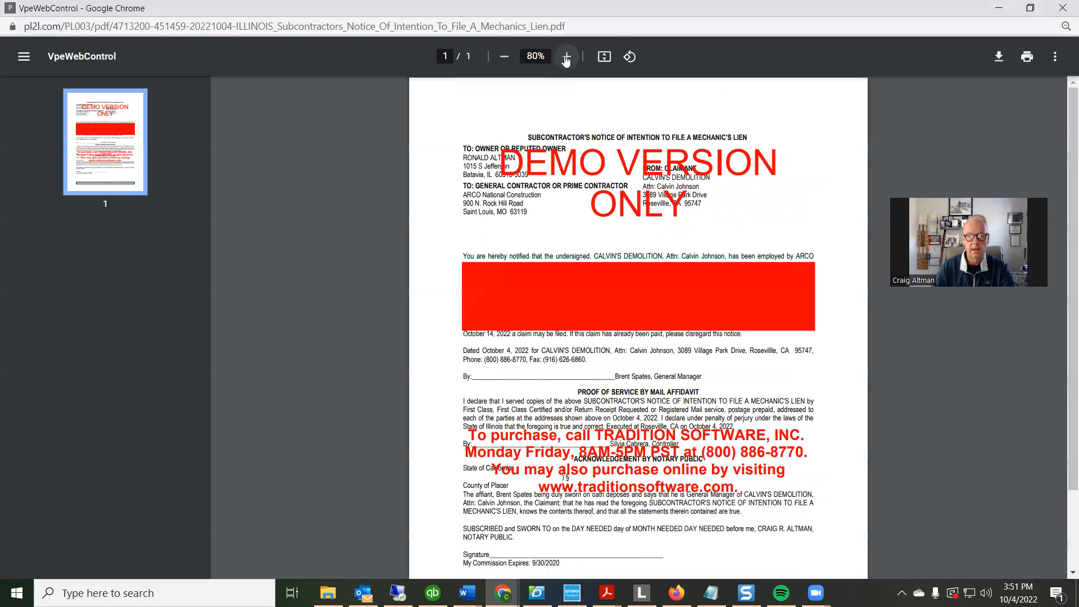
left_click(566, 56)
left_click(567, 57)
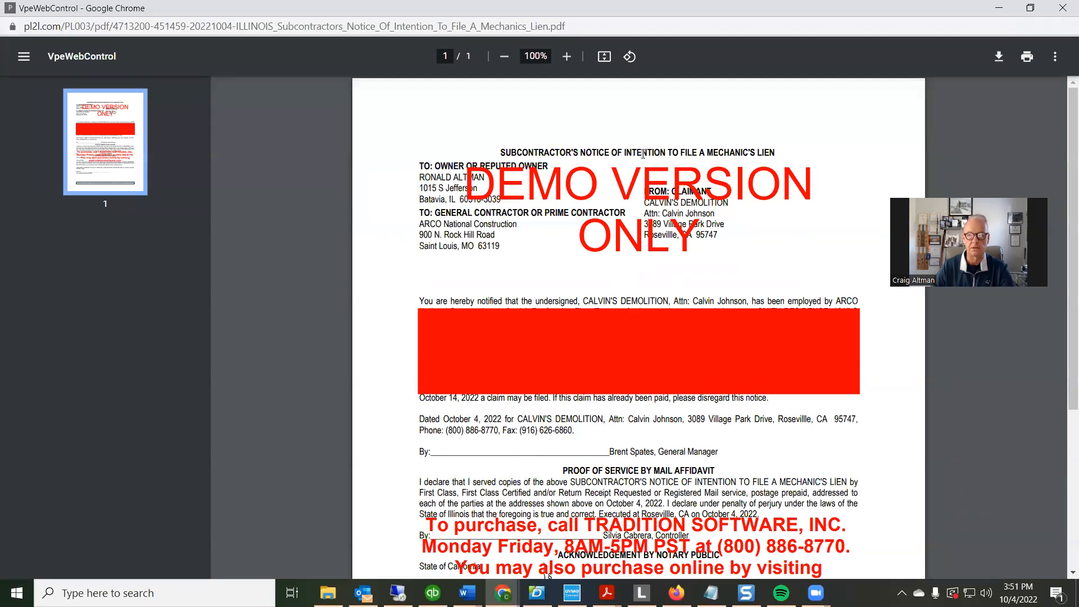
scroll(686, 247, "down", 2)
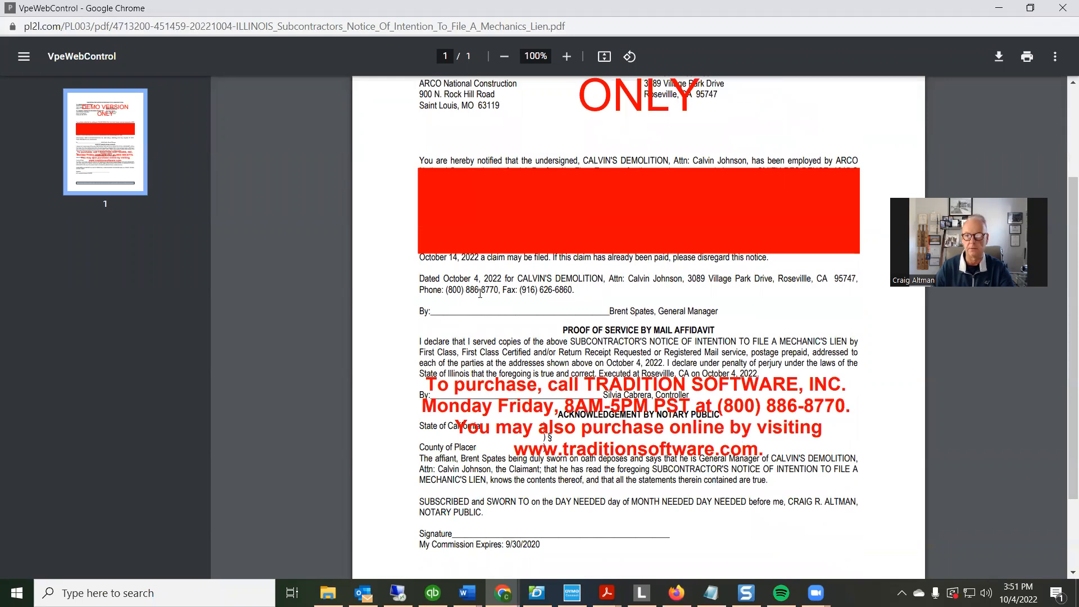
left_click(1063, 12)
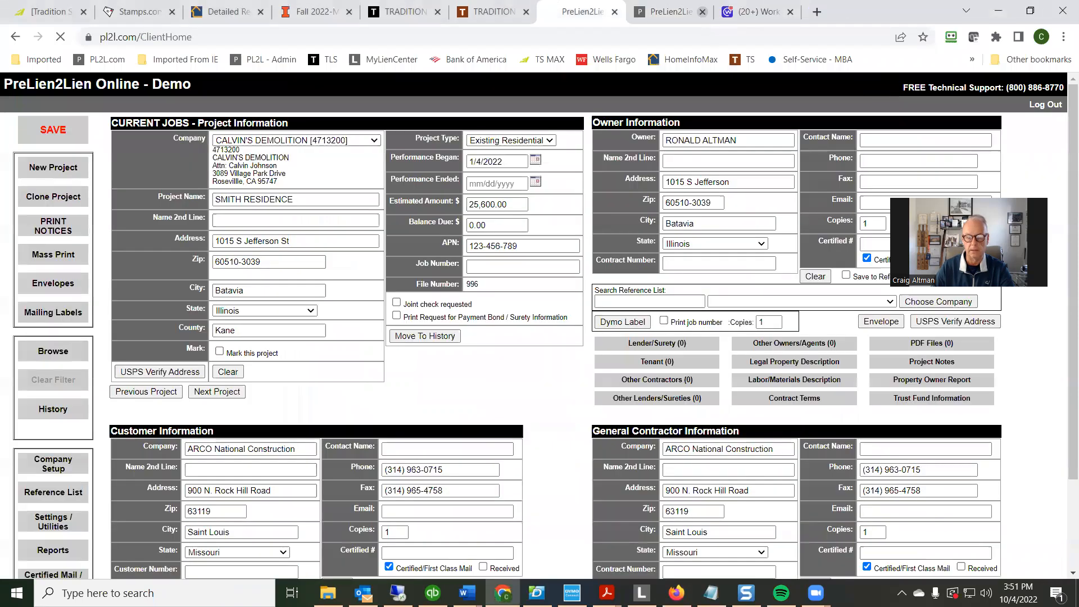
left_click(703, 12)
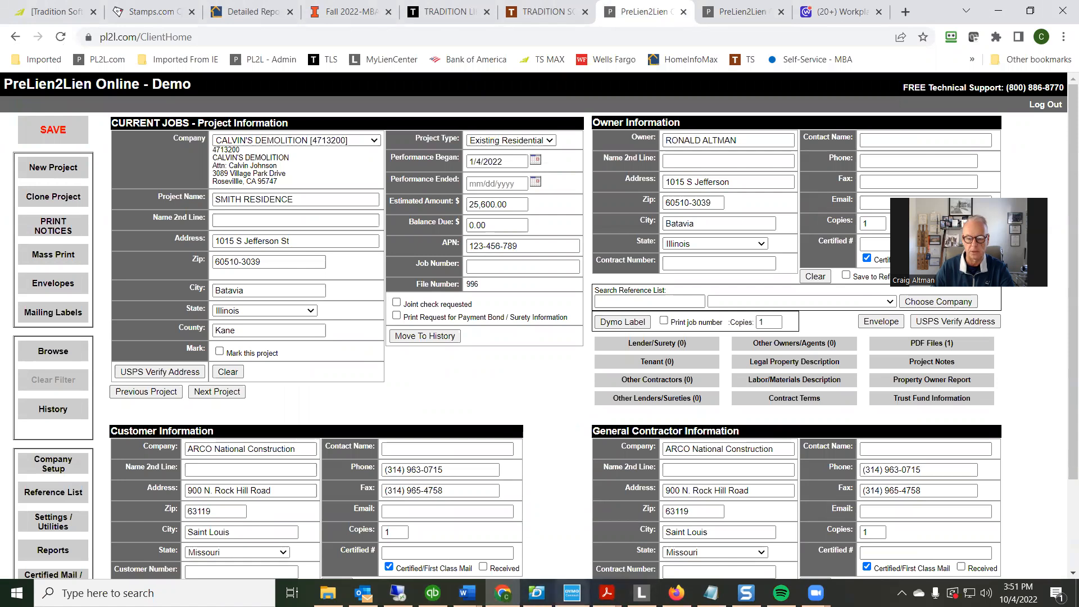
Switch to Adobe Acrobat and view the ROUNDONE private works and COMMUNITY public works California preliminary notices
left_click(606, 593)
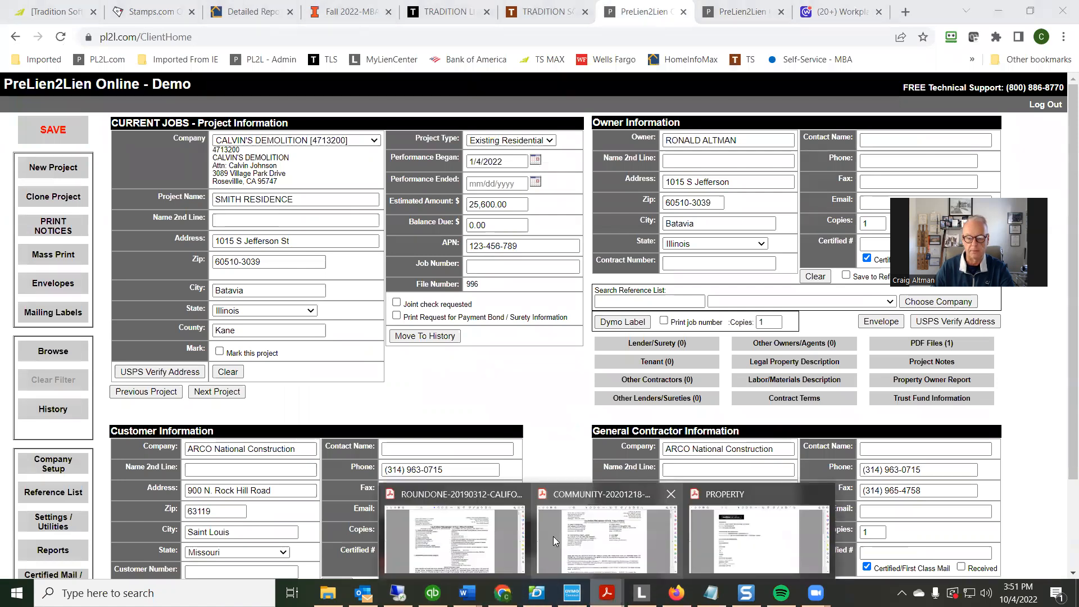
left_click(472, 541)
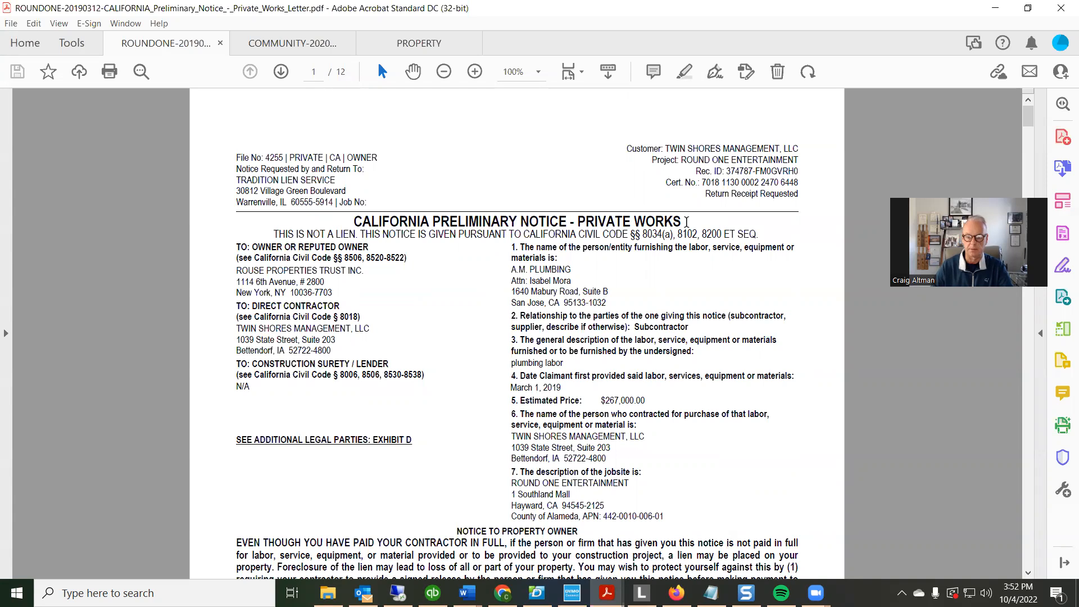
mouse_move(607, 593)
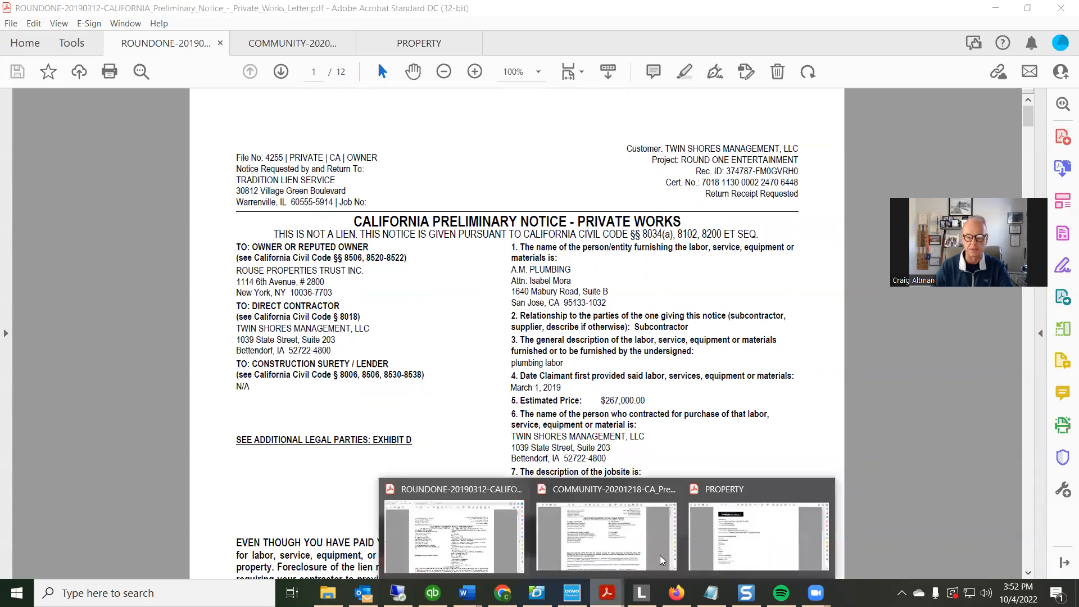
left_click(618, 538)
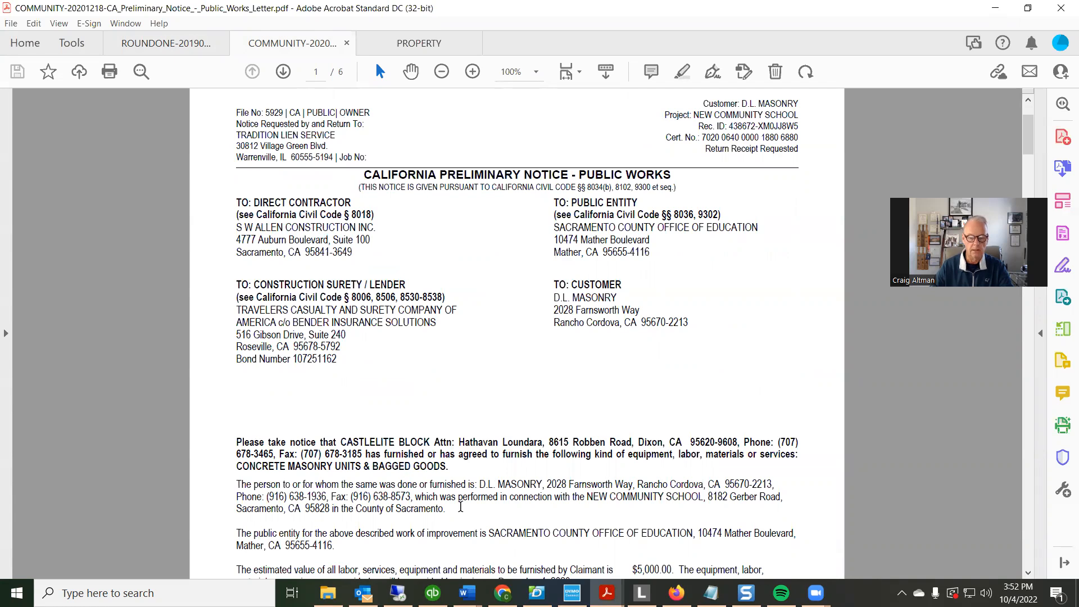
Examine the public works notice's recipient copies, party details and signed proof of service declaration
scroll(627, 398, "down", 5)
scroll(608, 389, "down", 8)
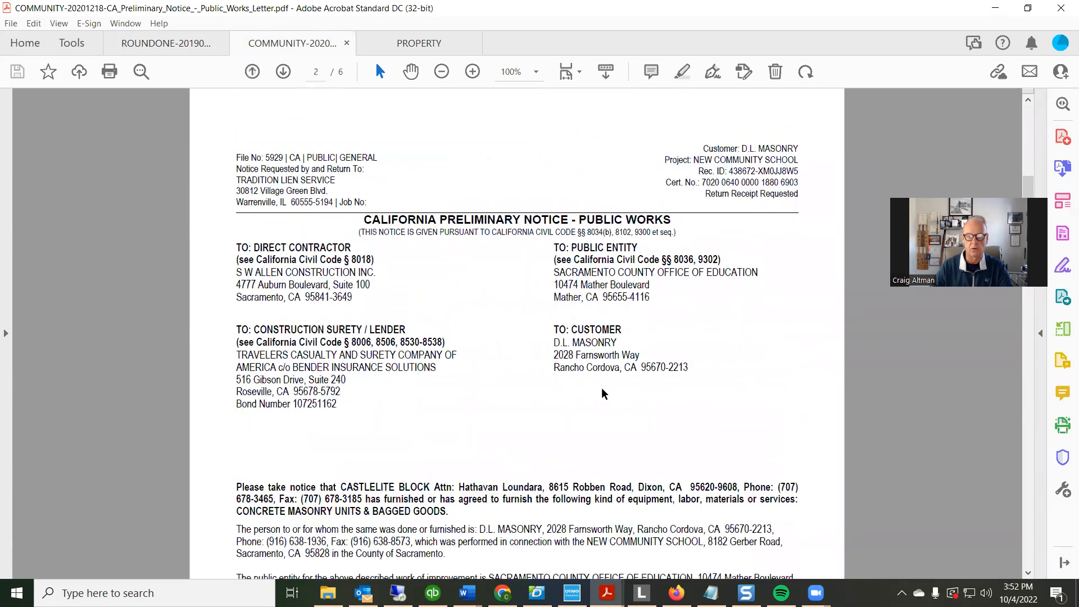
scroll(603, 390, "up", 10)
scroll(602, 388, "up", 1)
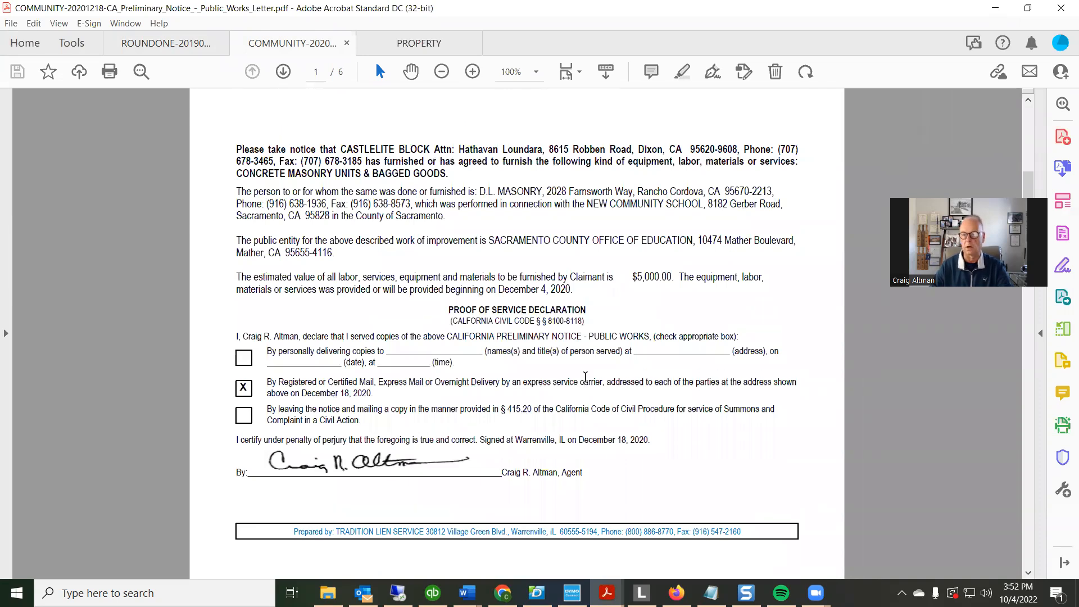
scroll(561, 364, "up", 2)
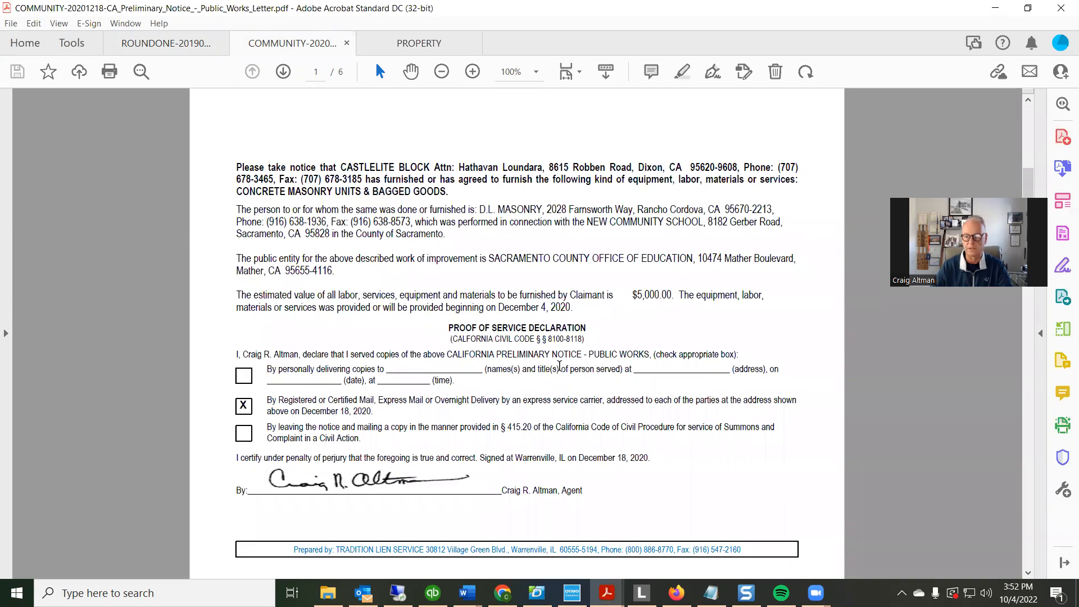
scroll(559, 366, "down", 1)
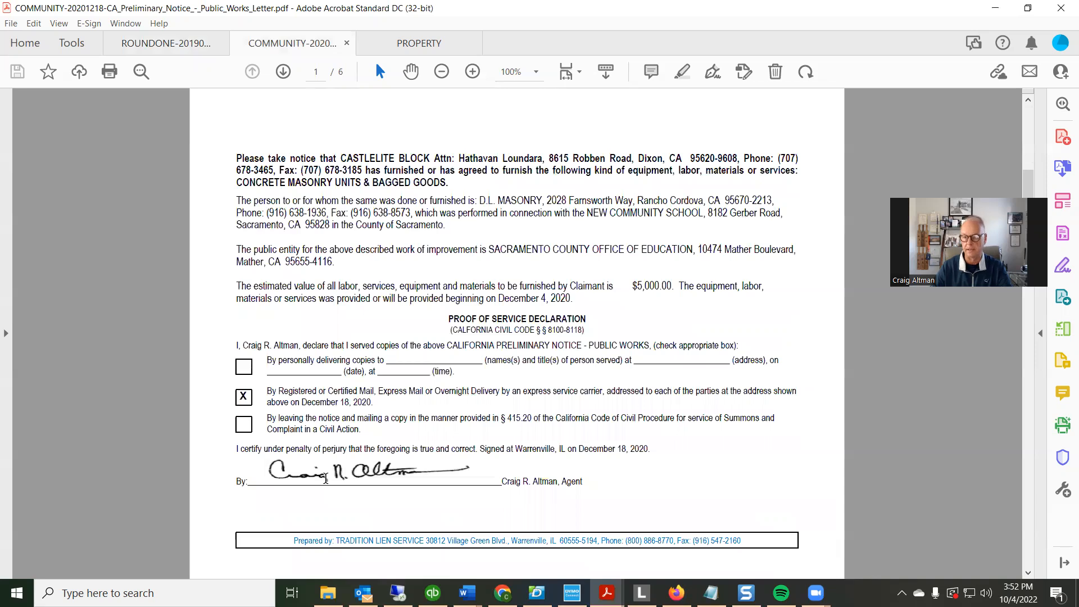
scroll(575, 424, "up", 3)
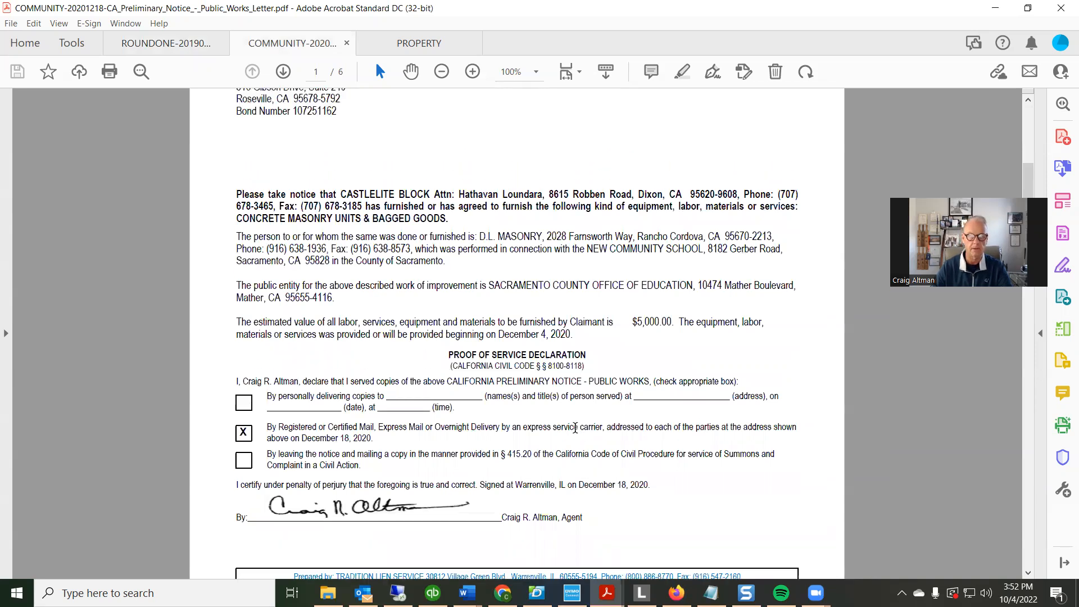
scroll(575, 429, "up", 1)
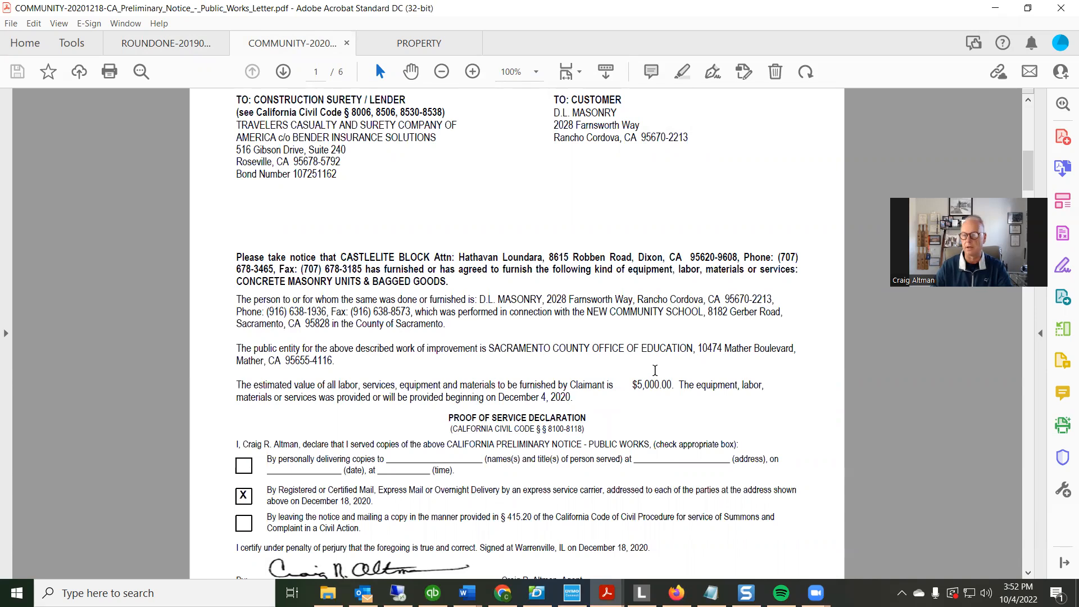
Minimize the Acrobat and browser windows to return to the desktop
left_click(995, 8)
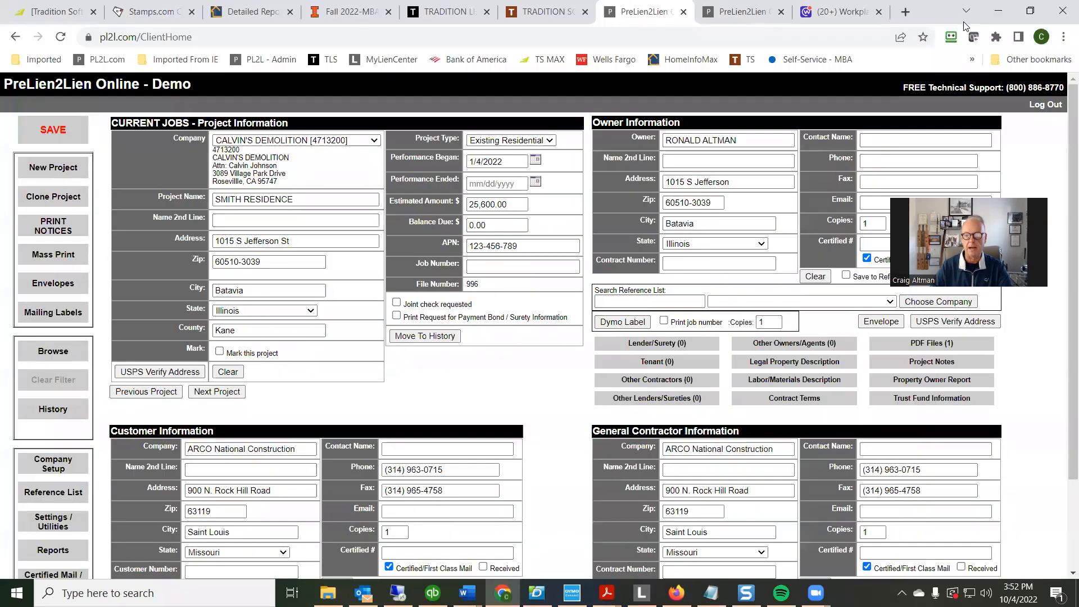
left_click(998, 11)
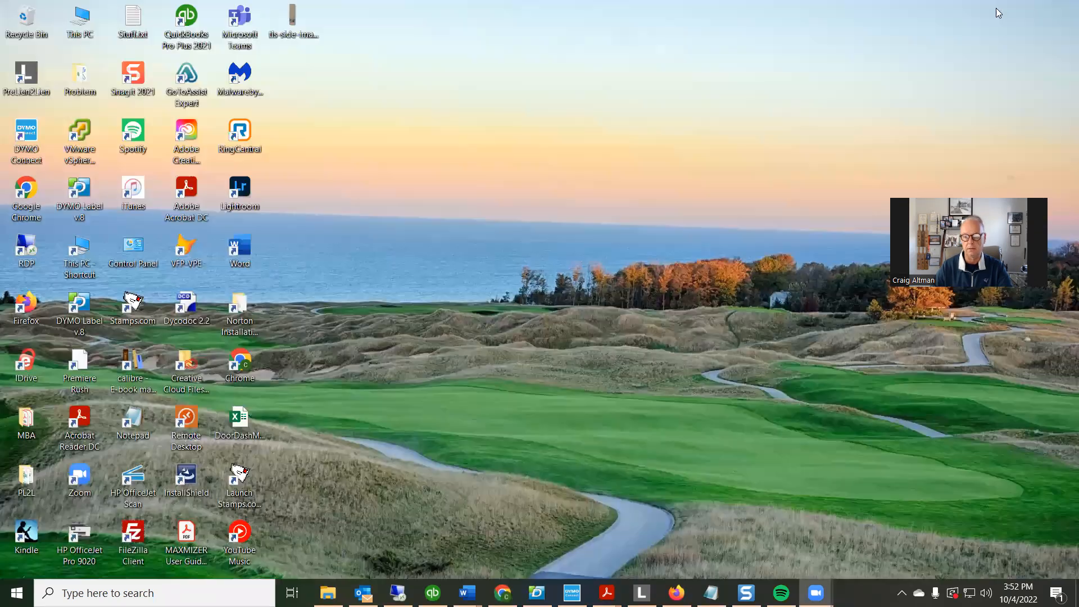